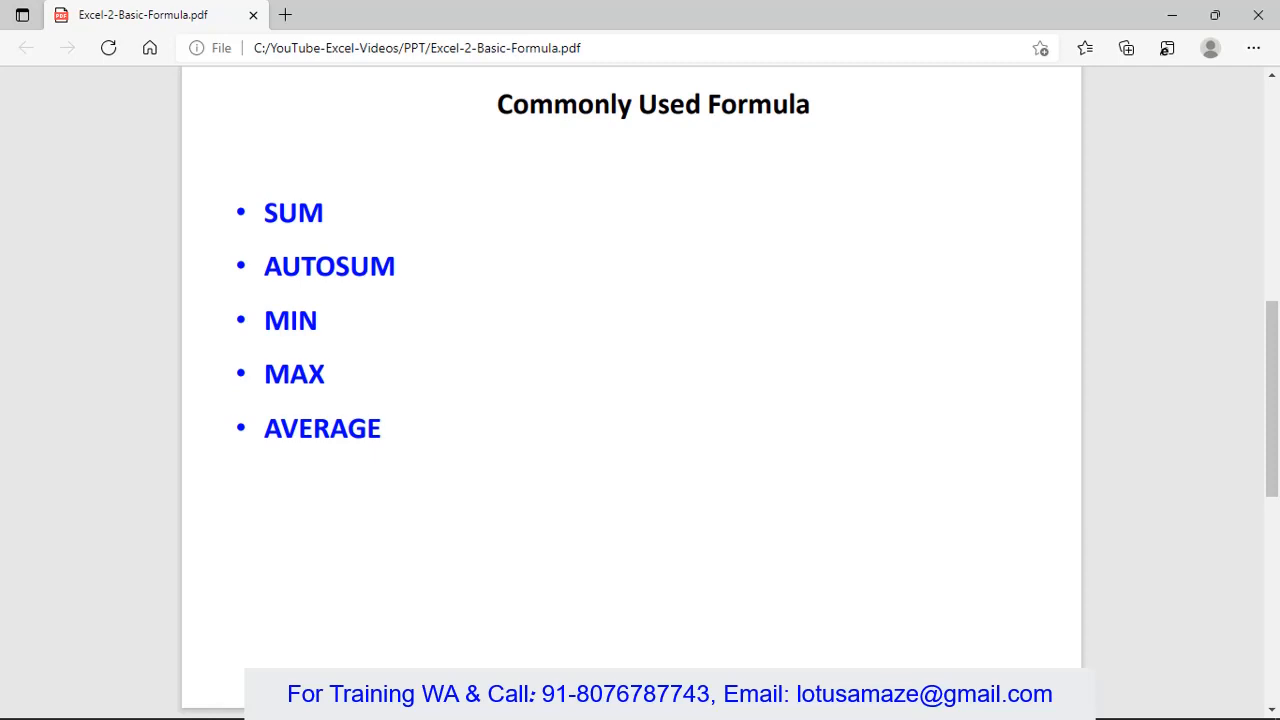
- Switch from the PDF slide in Edge to the functions.xlsx workbook in Excel
key("alt+Tab")
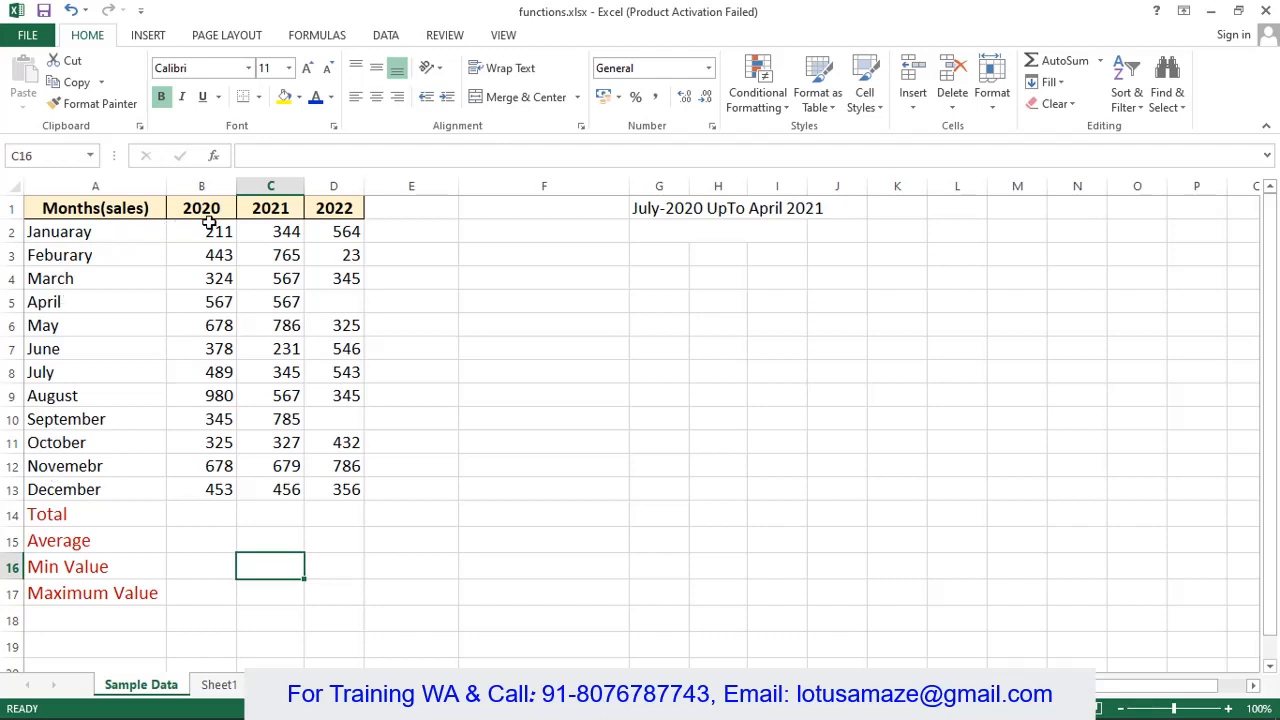
- Enter =SUM(b2:b13) in B14 to get the 2020 total of 5871
left_click(208, 517)
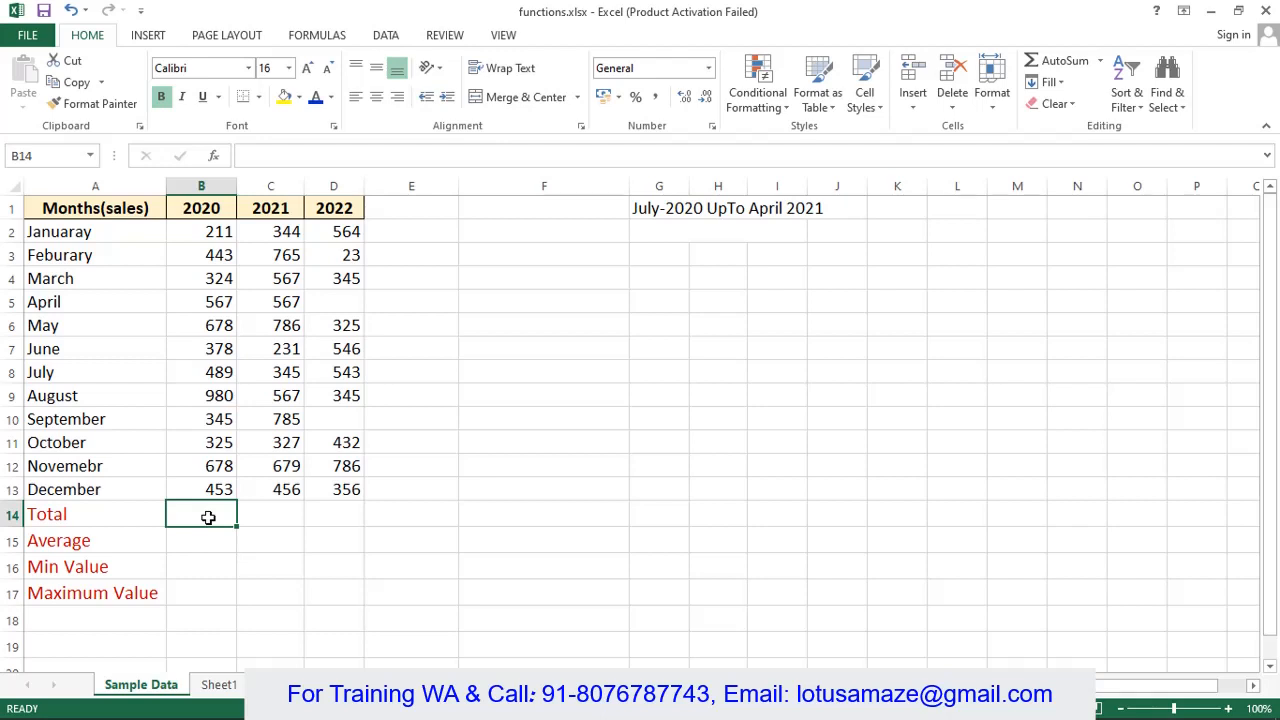
type("=SUM(")
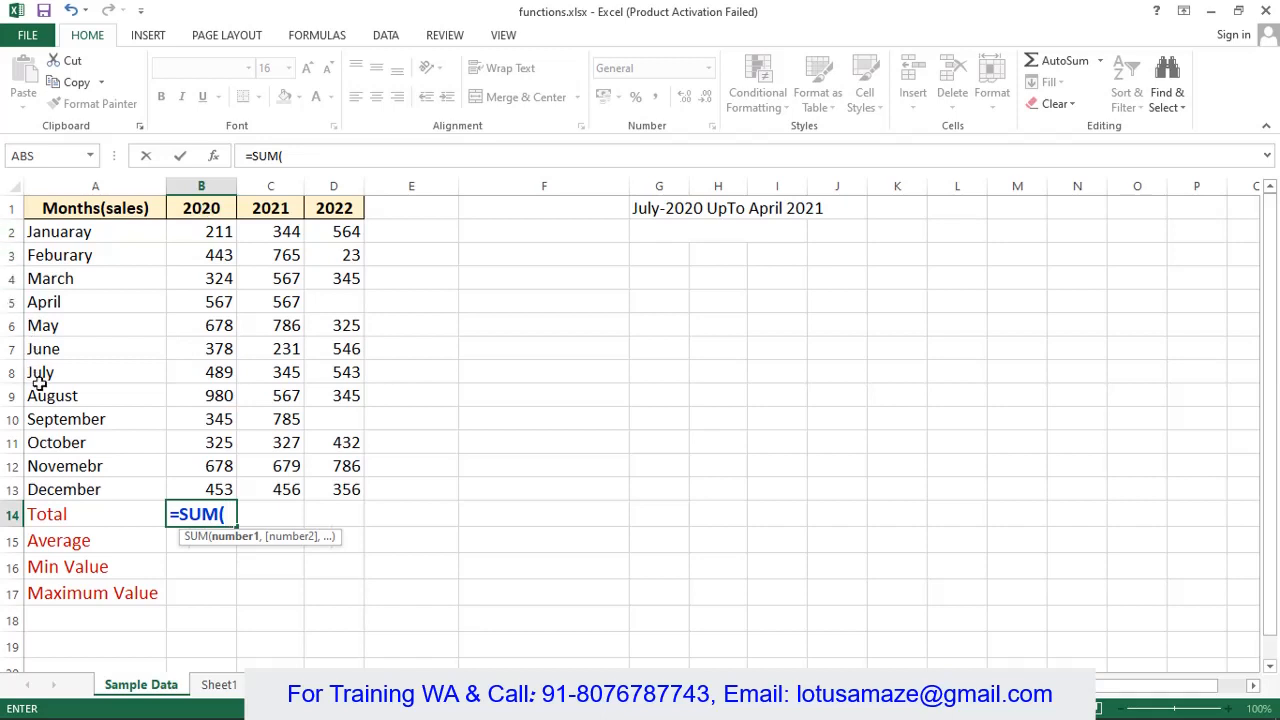
type("b2")
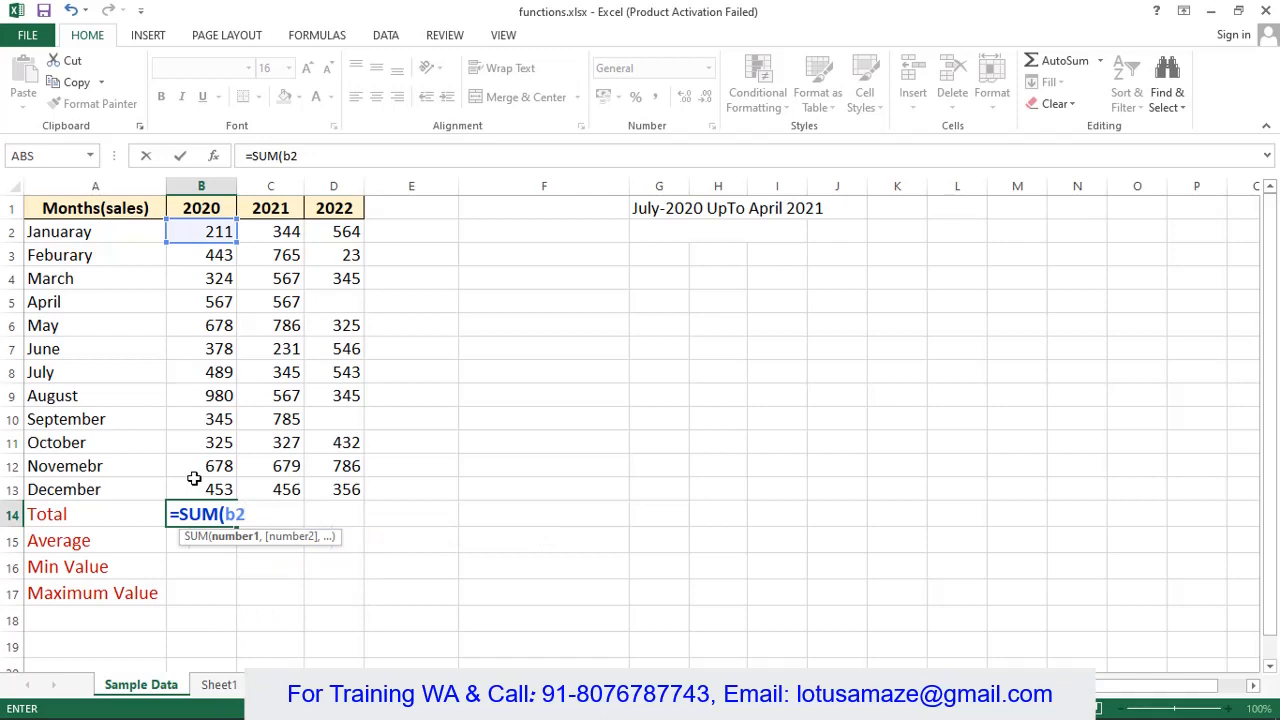
type(":b13")
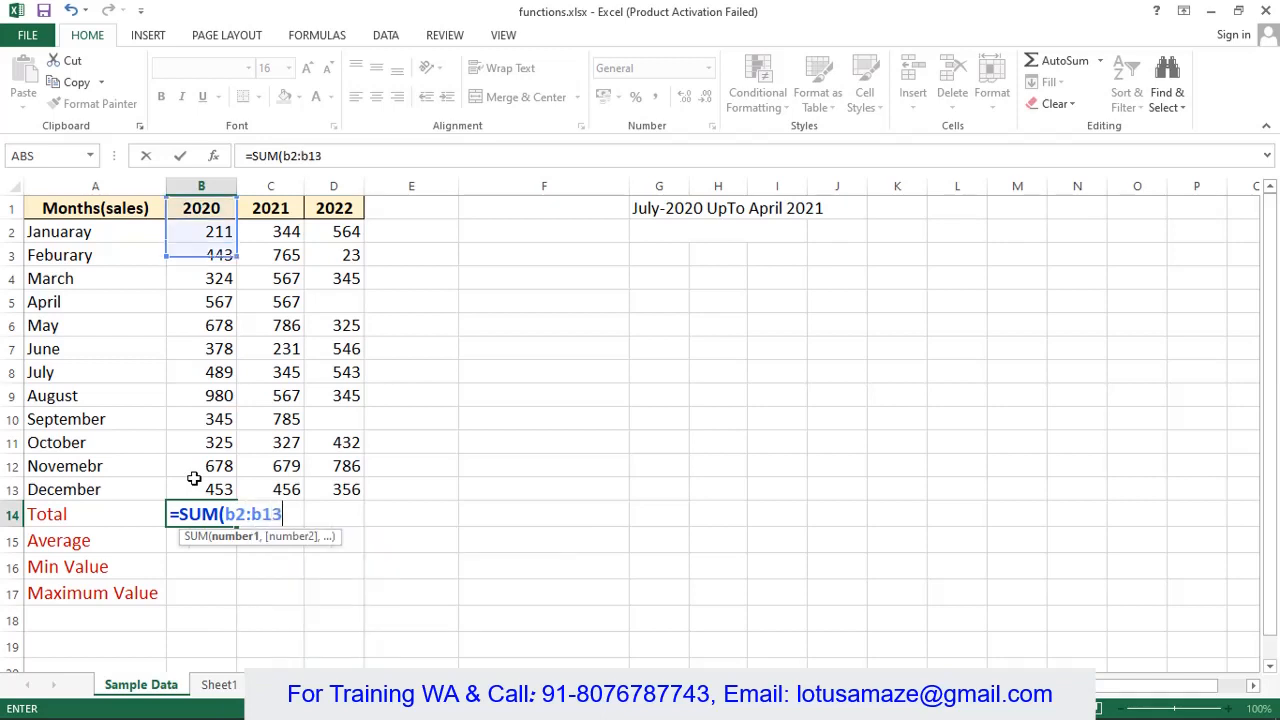
type(")")
key("Return")
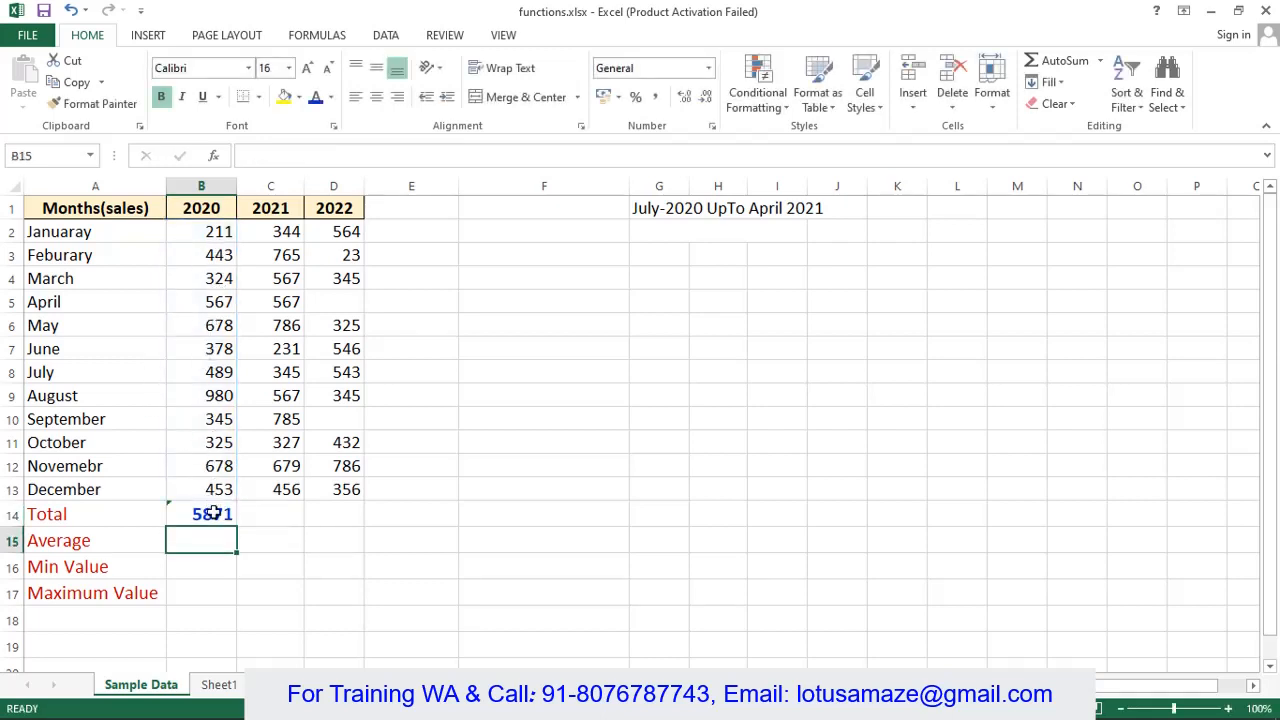
left_click(279, 514)
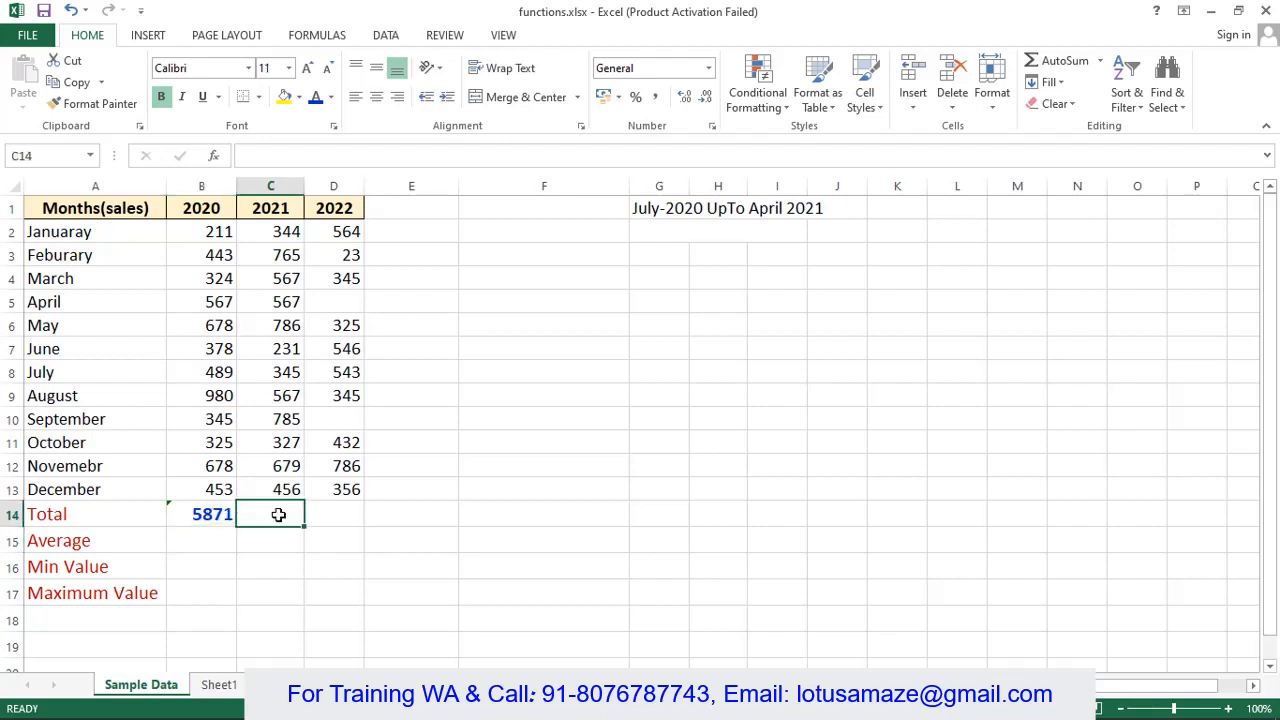
- Insert a Sum from the Formulas AutoSum list into C14 for the 2021 total, 8440
left_click(307, 36)
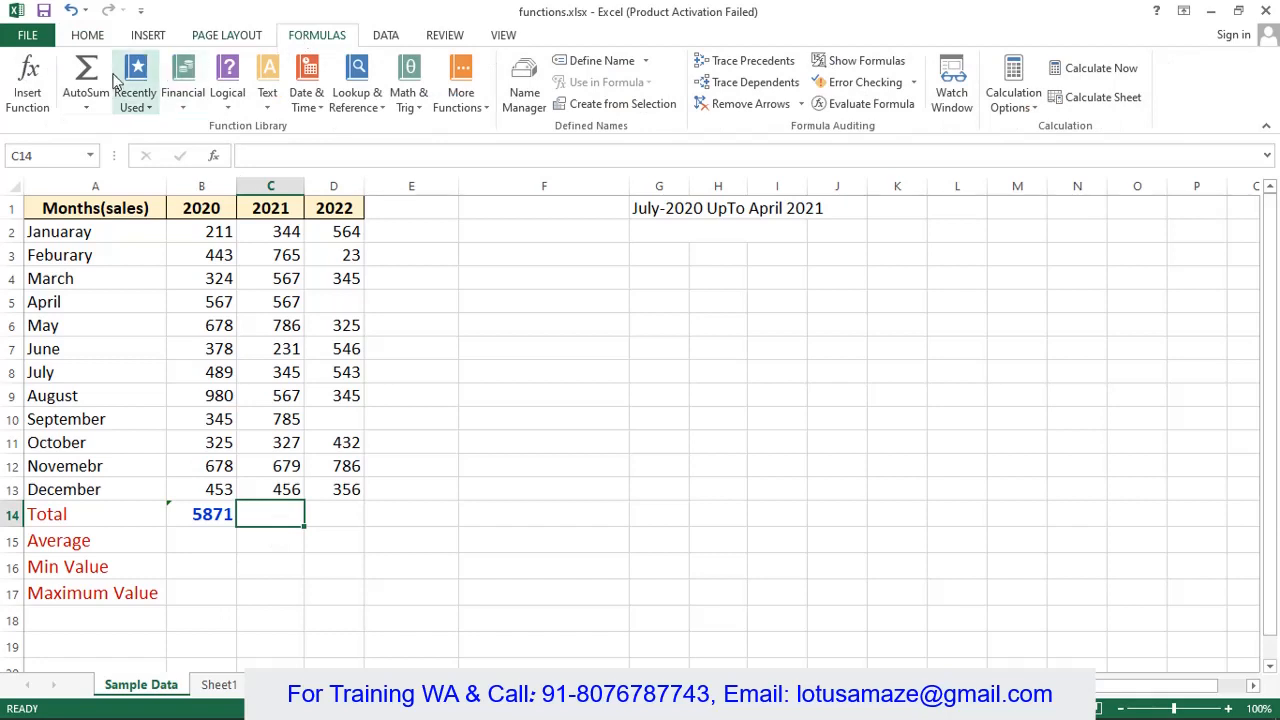
left_click(88, 101)
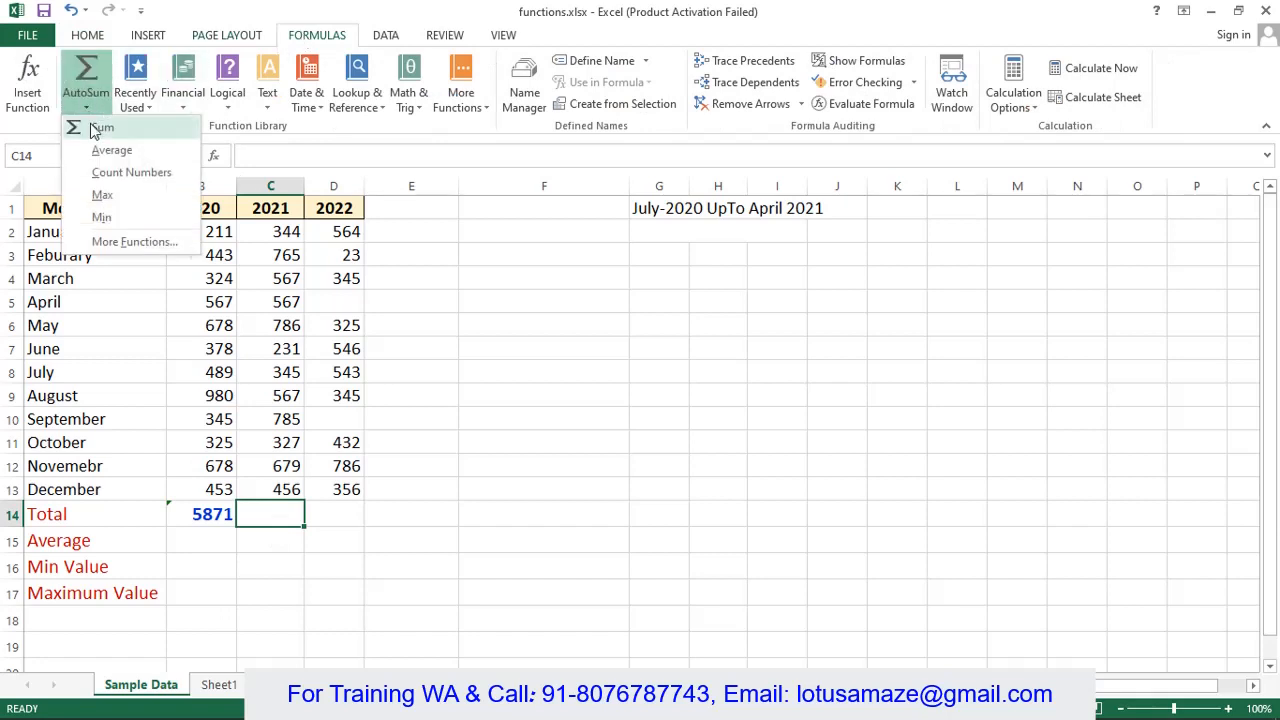
left_click(97, 136)
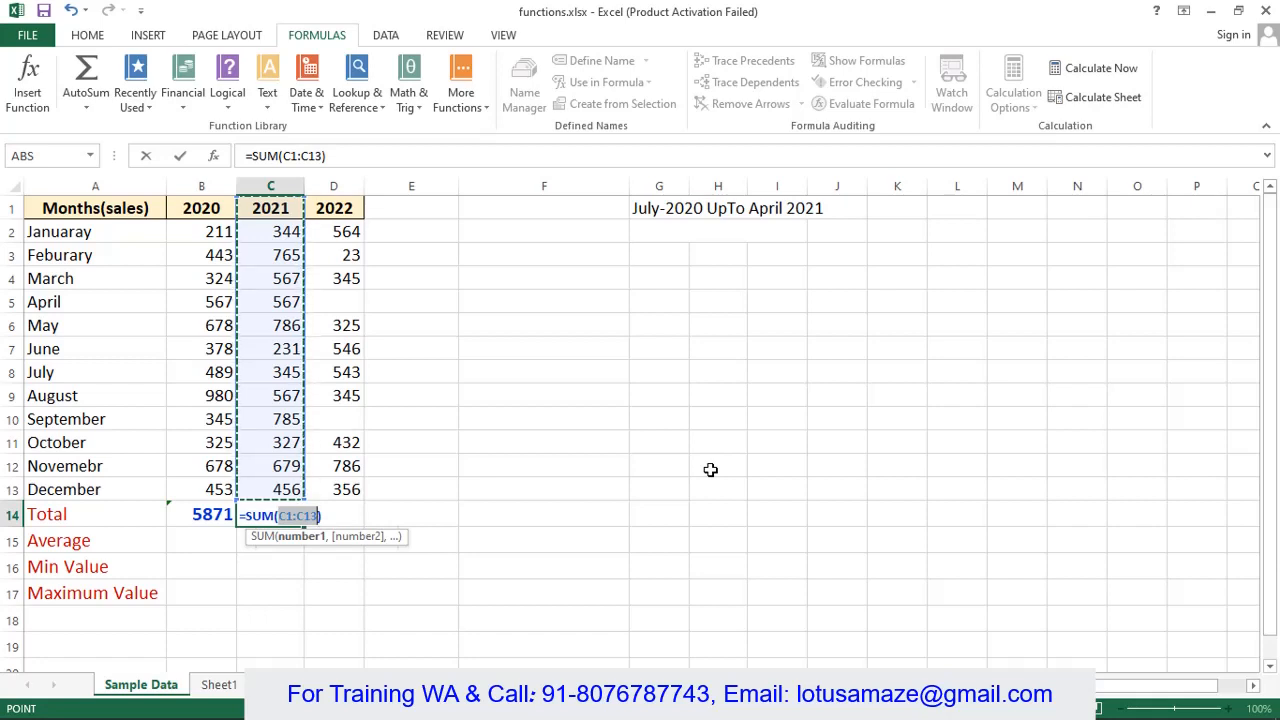
key("Return")
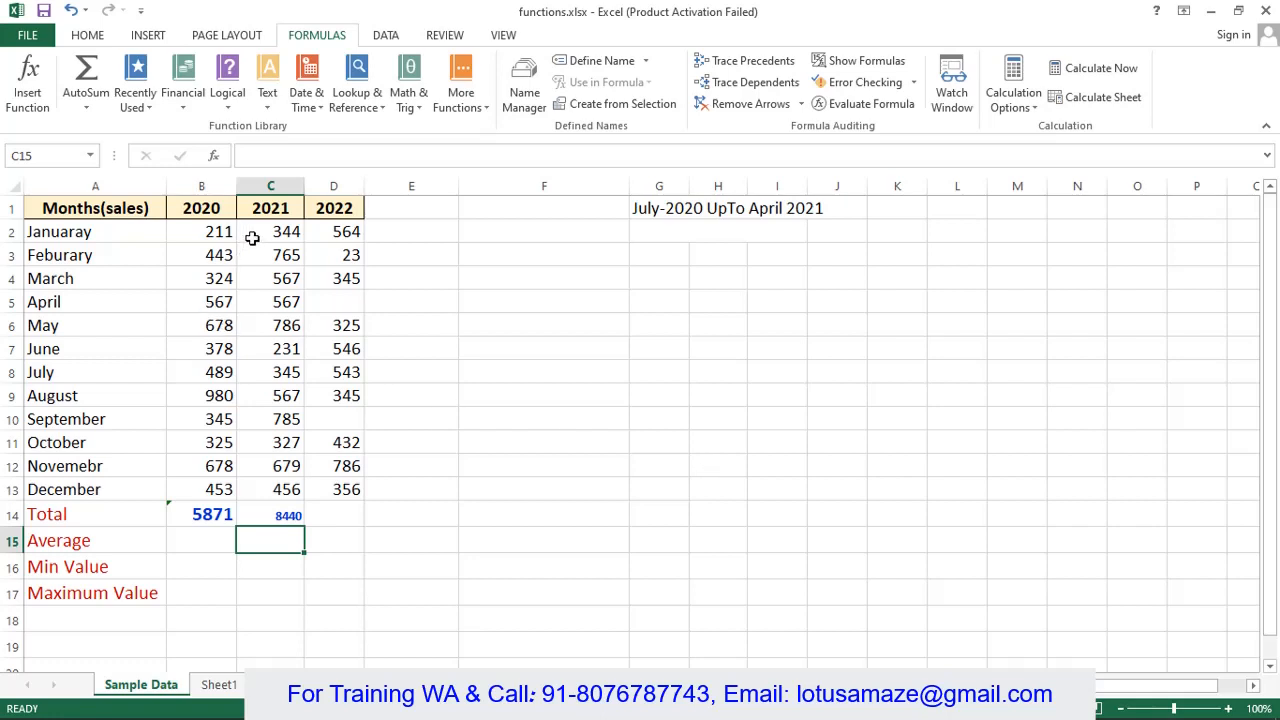
left_click_drag(257, 237, 259, 482)
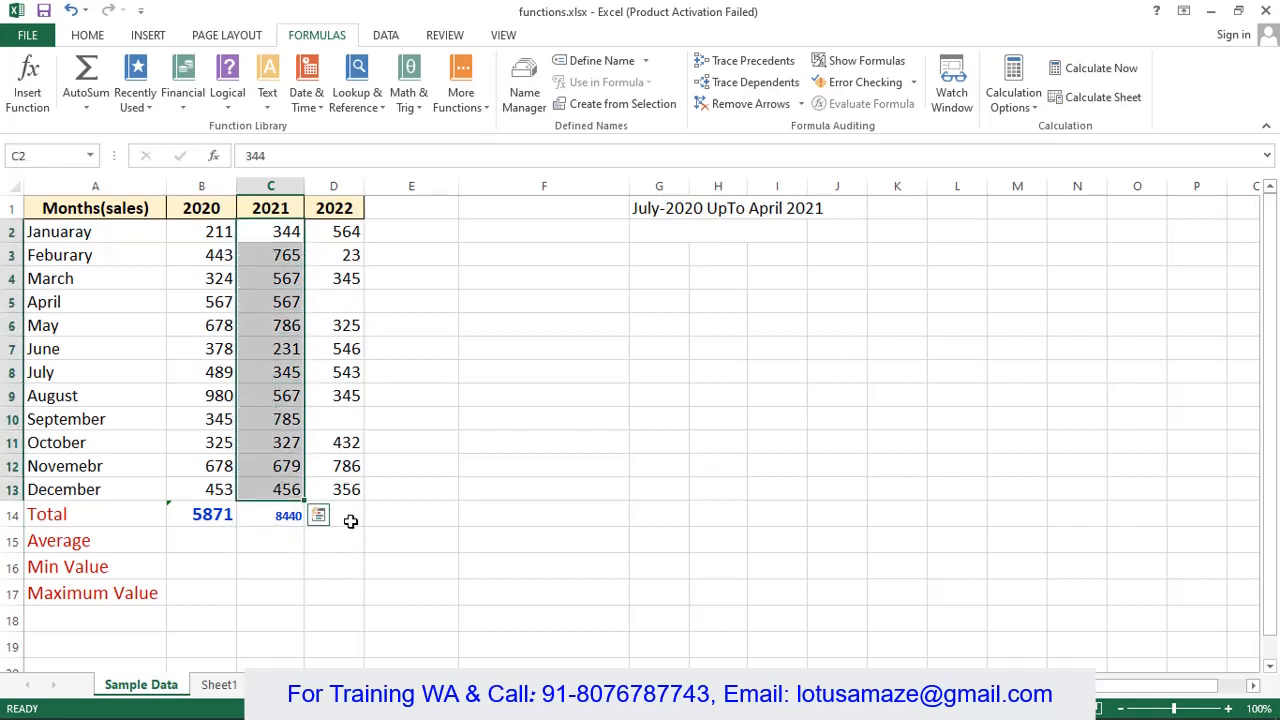
left_click(284, 516)
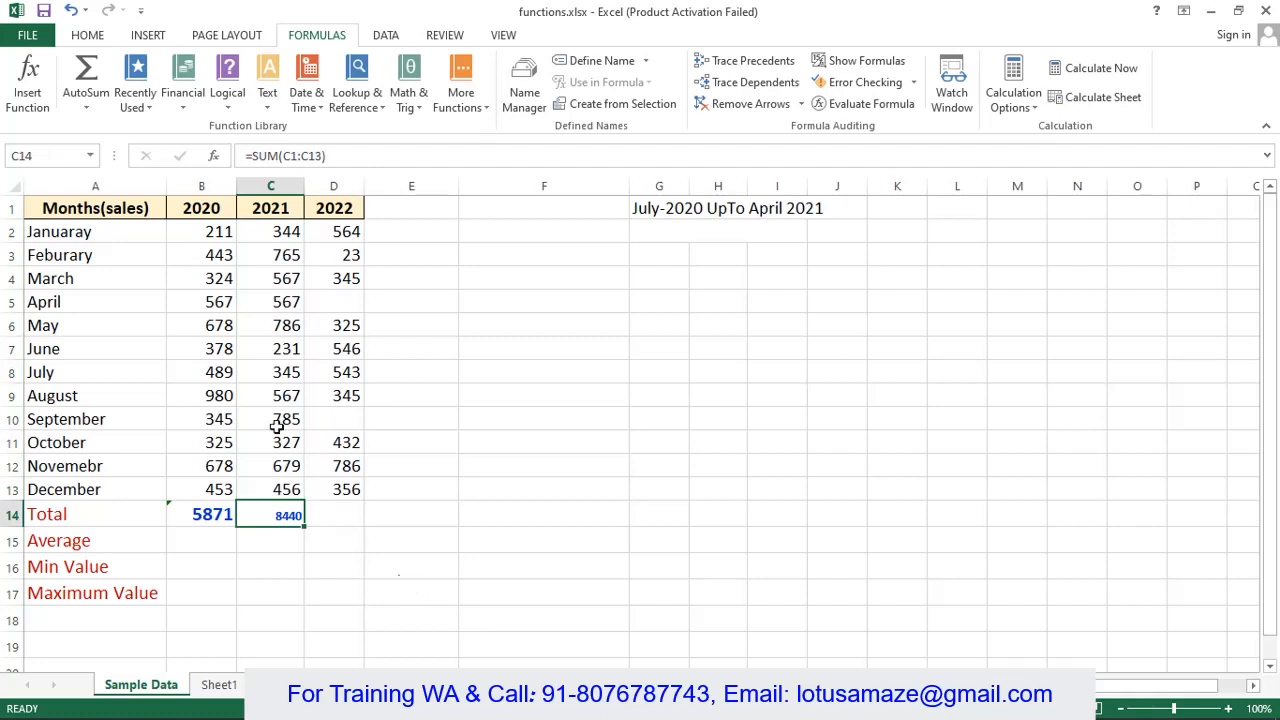
left_click_drag(328, 157, 225, 165)
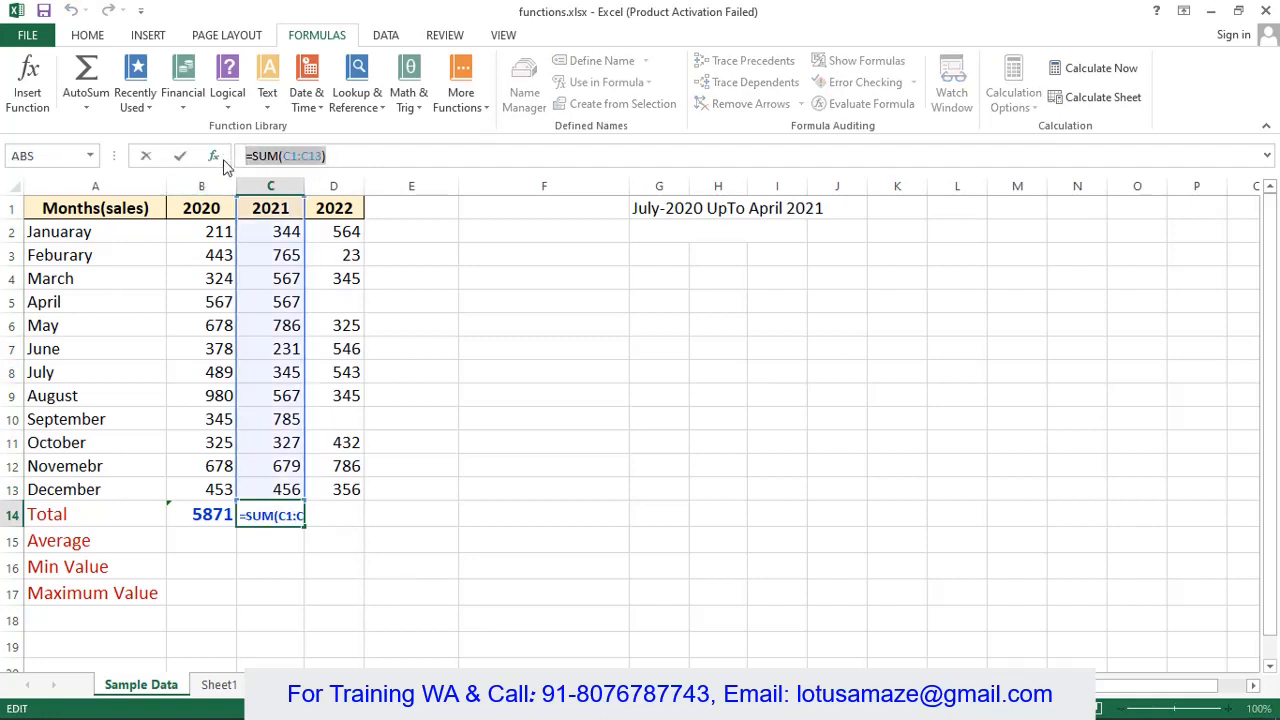
key("BackSpace")
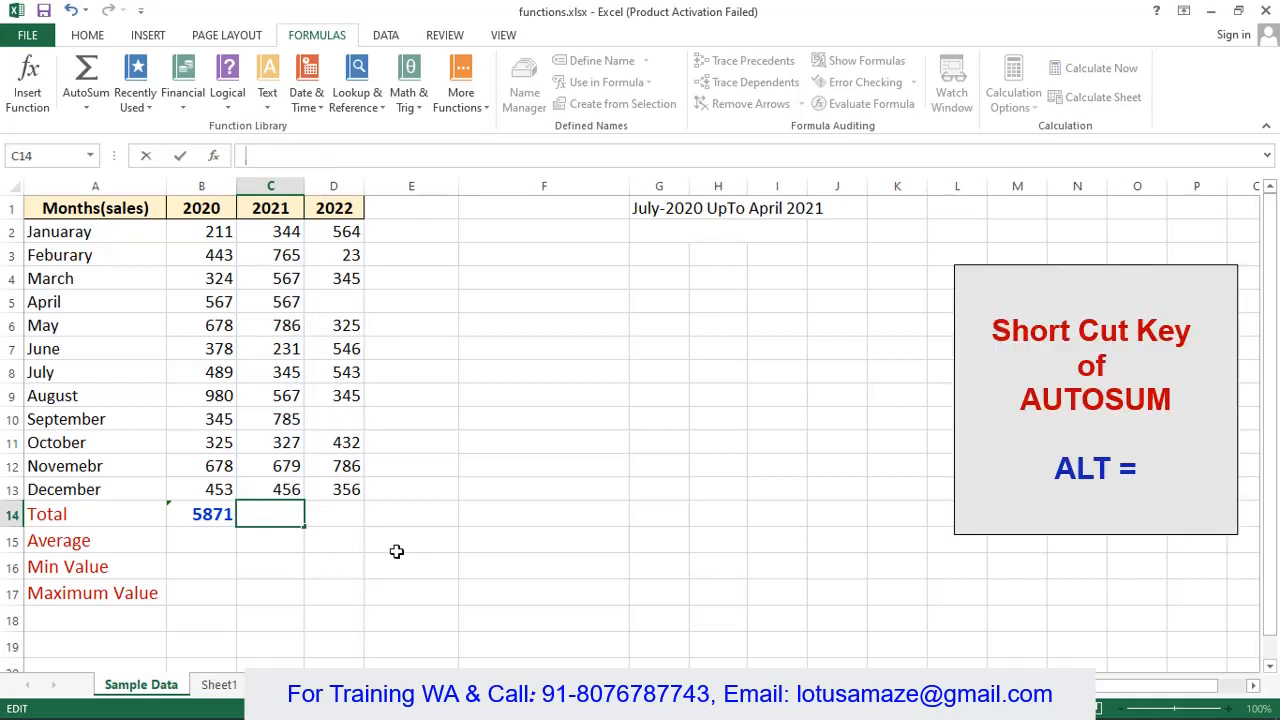
key("alt")
key("Escape")
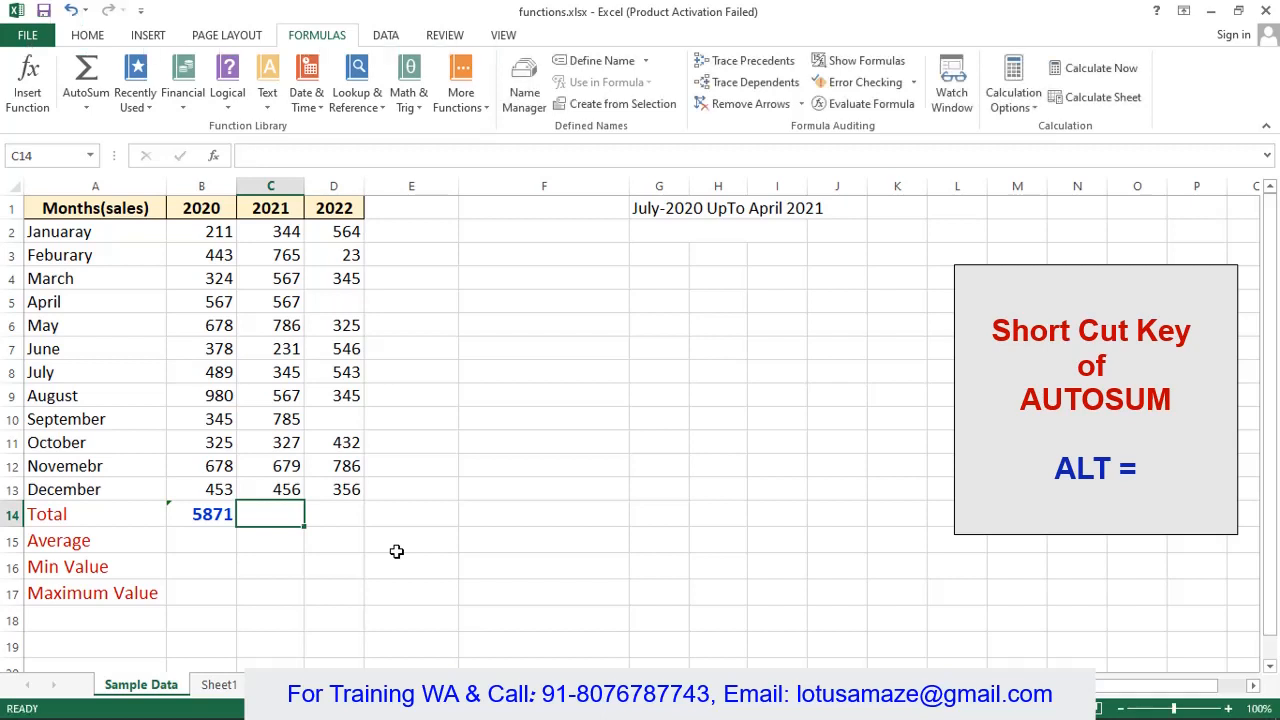
left_click(402, 548)
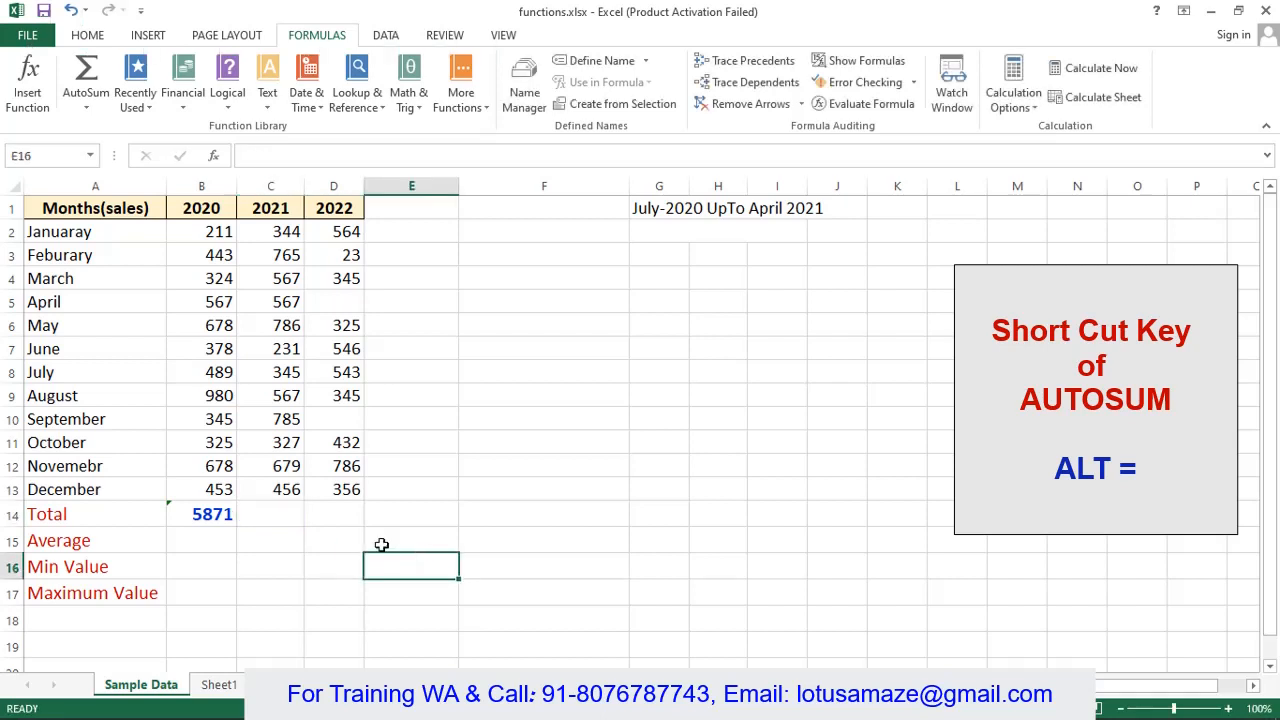
left_click(280, 510)
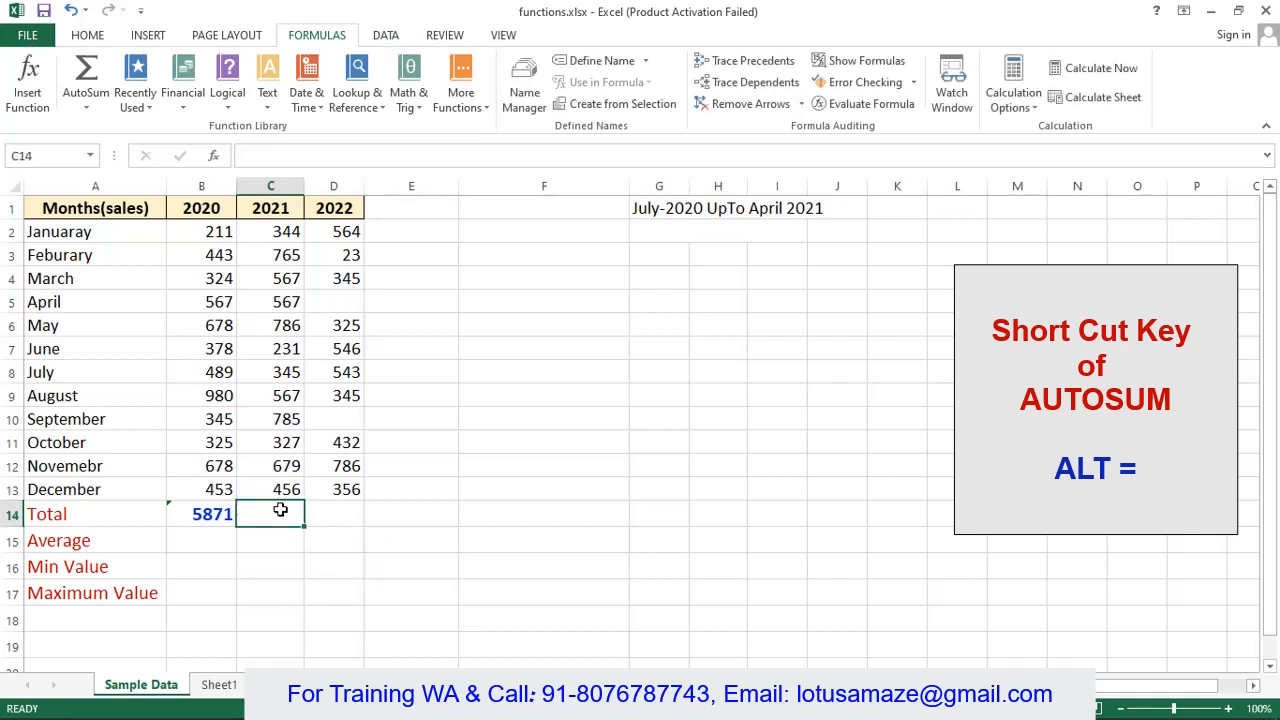
key("alt")
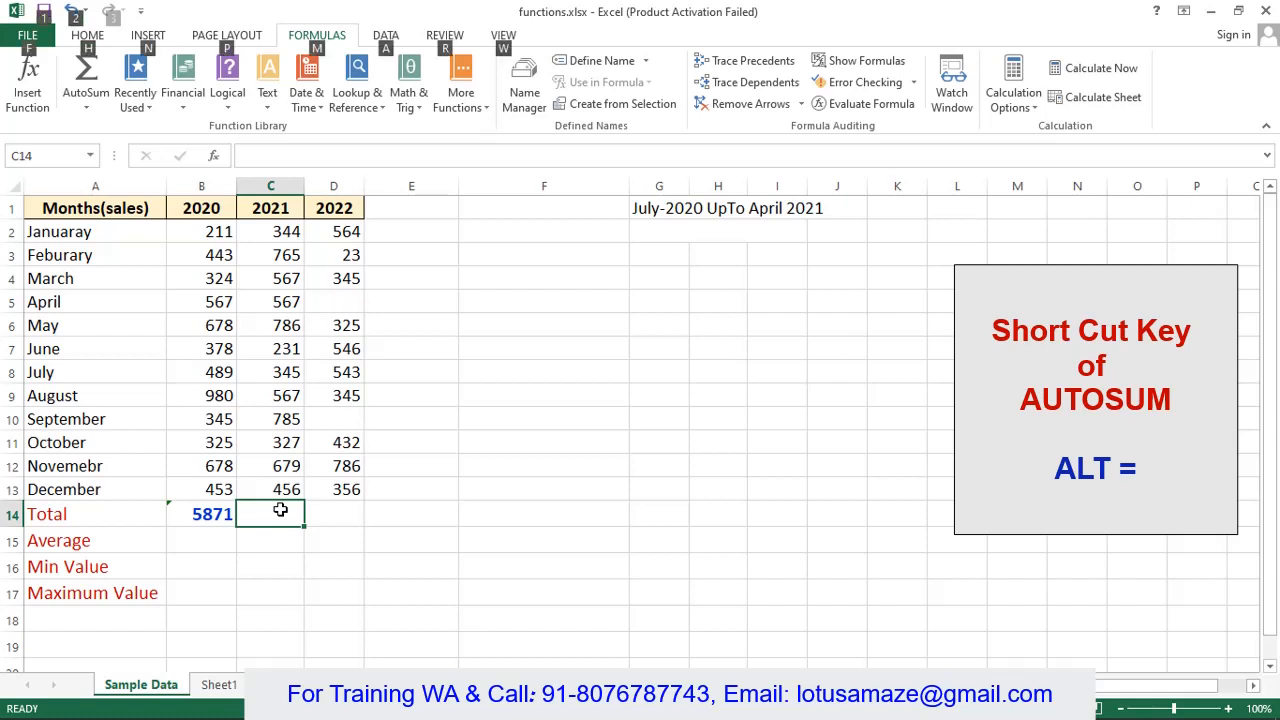
key("alt+=")
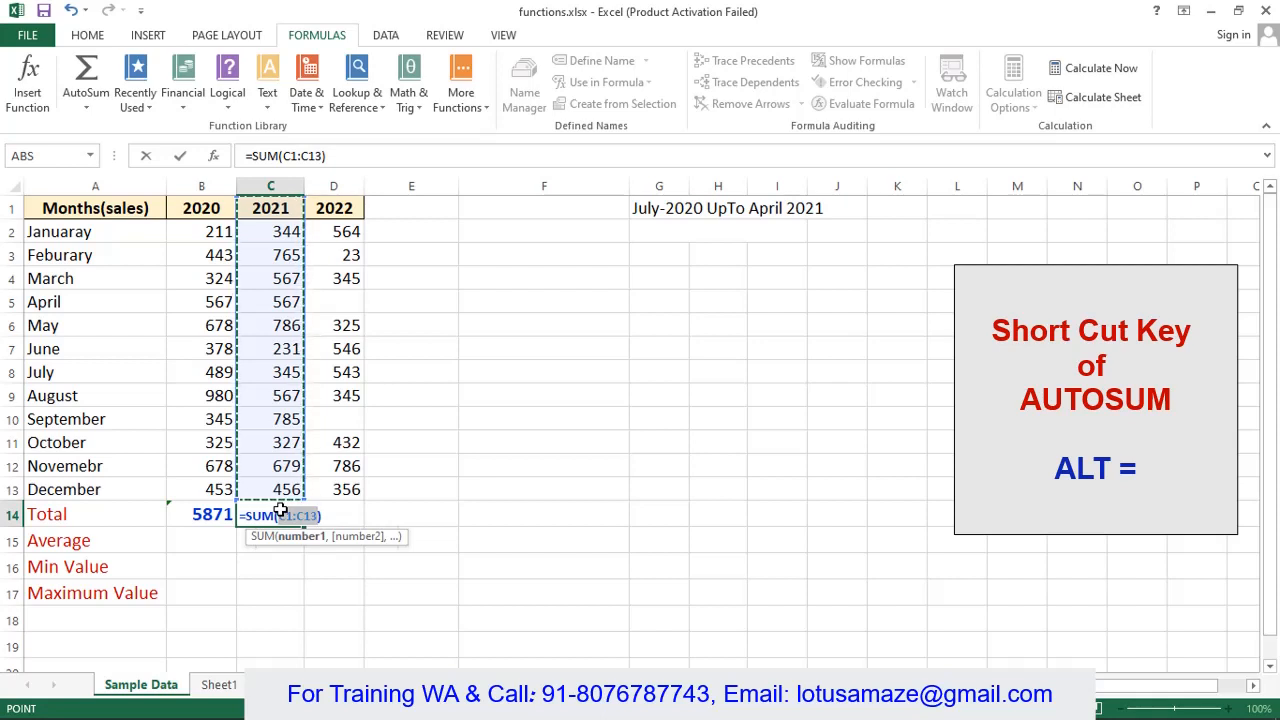
key("Return")
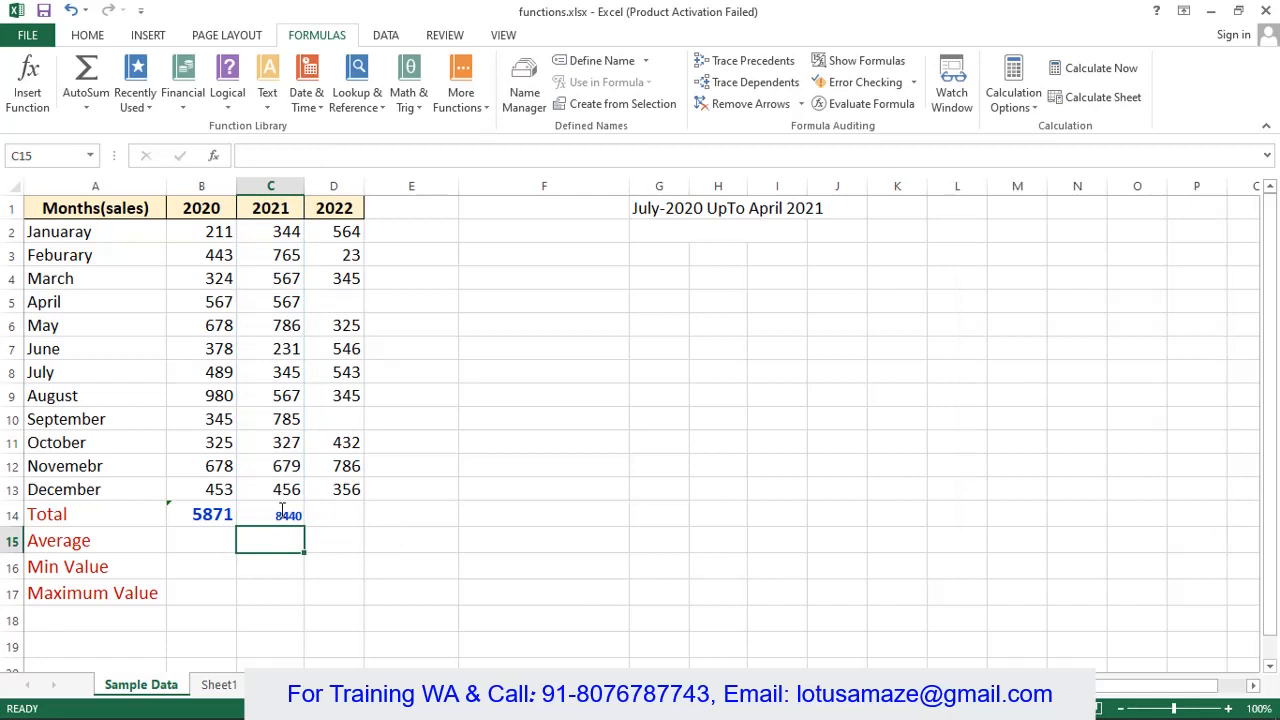
left_click(345, 519)
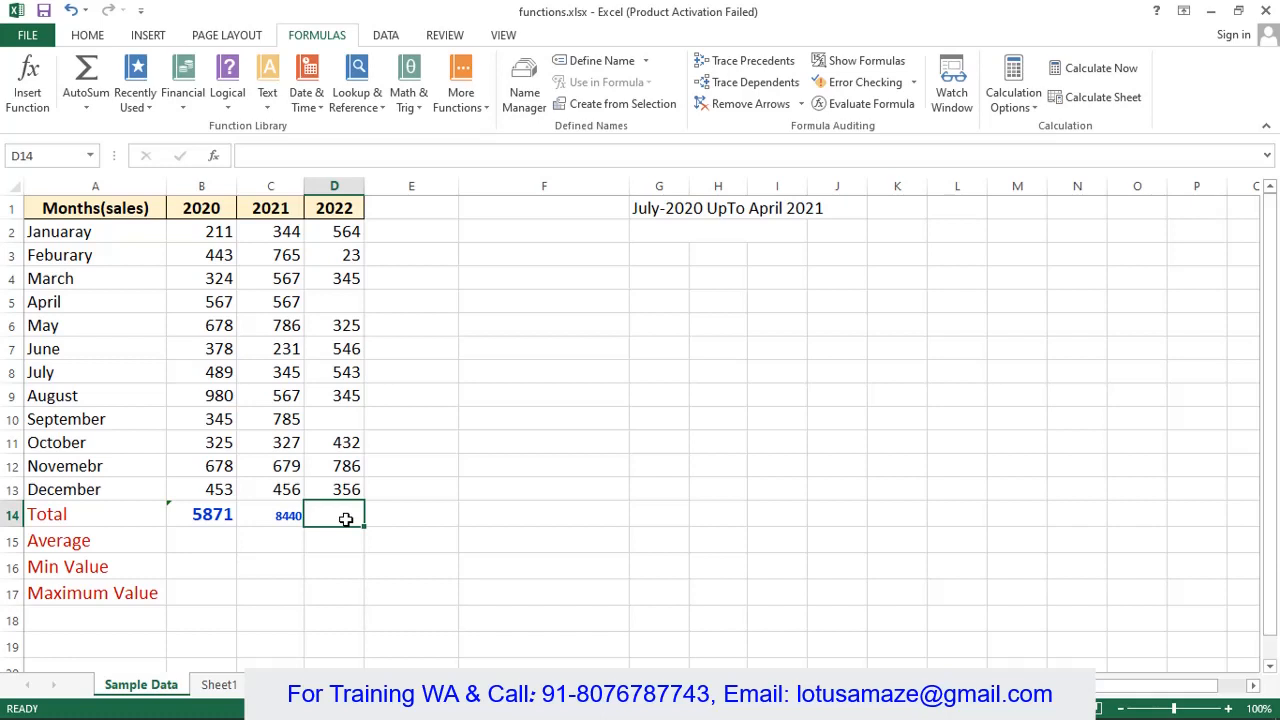
- Abandon the 2022 AutoSum attempt and select the 2022 sales range D2:D13
key("alt+equal")
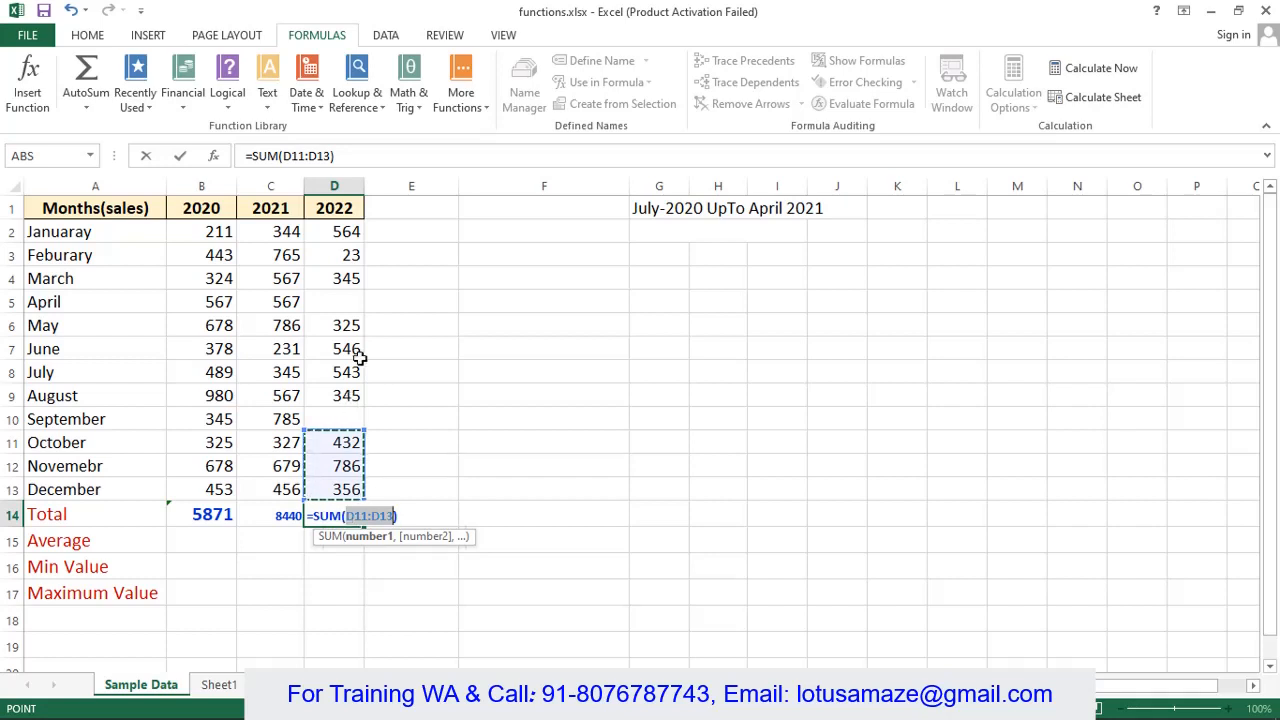
left_click(349, 301)
left_click(352, 417)
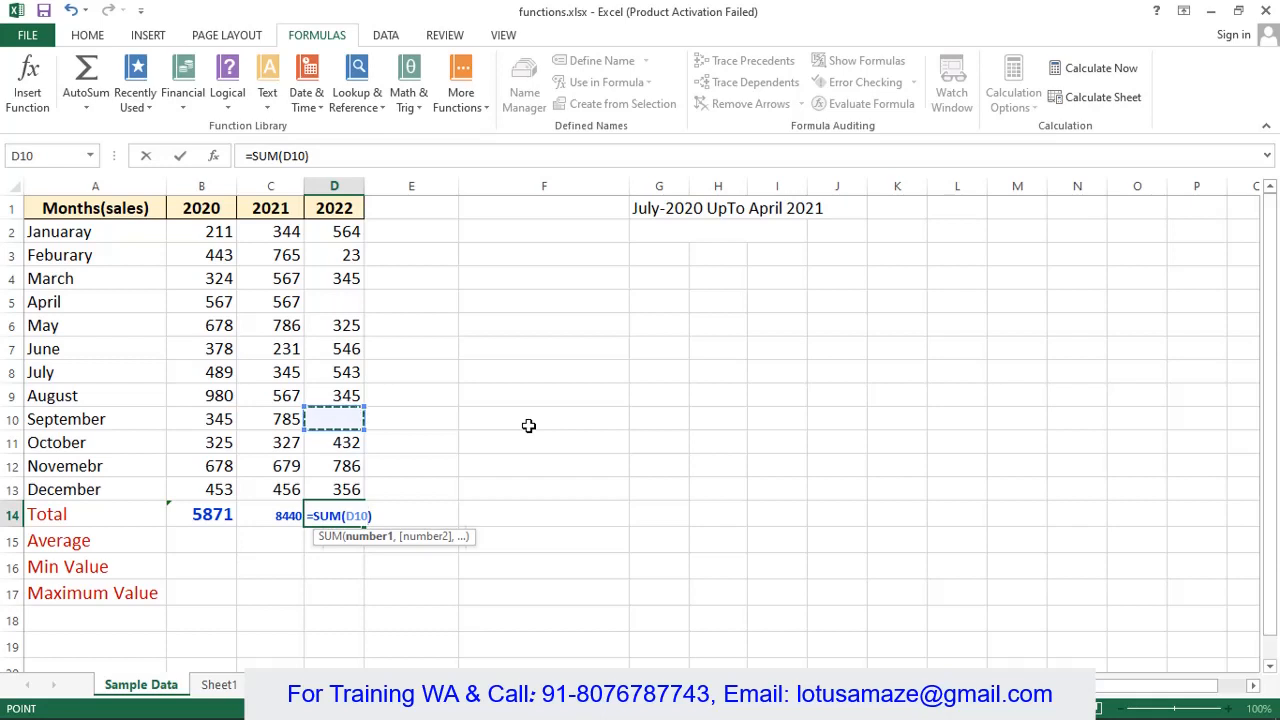
key("Escape")
left_click_drag(334, 231, 346, 489)
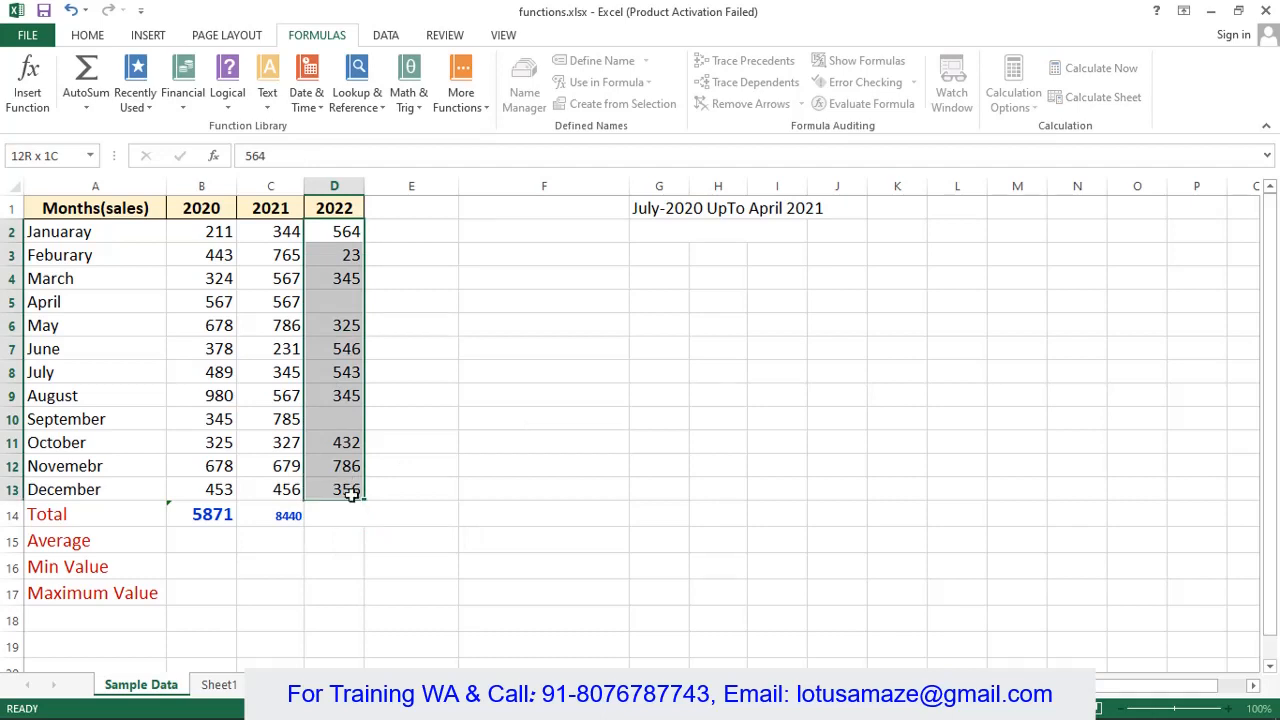
left_click(100, 40)
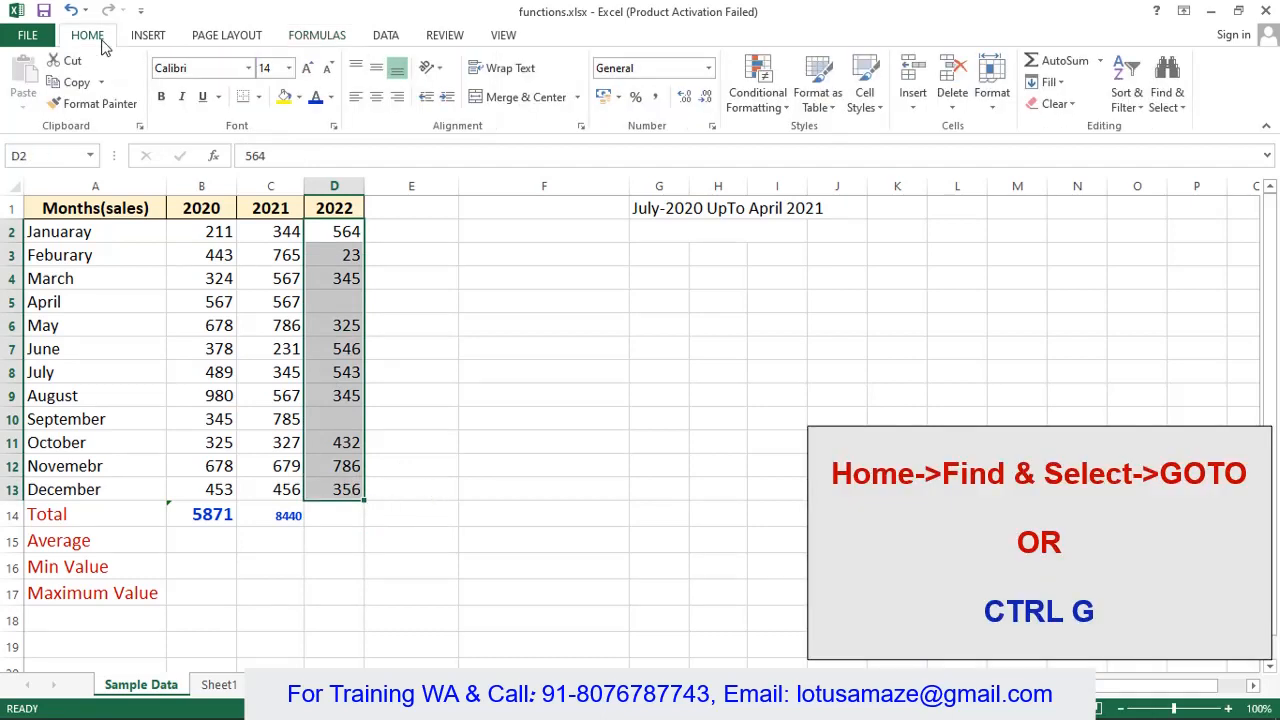
- Use Go To Special with Blanks to select only the empty cells D5 and D10
left_click(1180, 110)
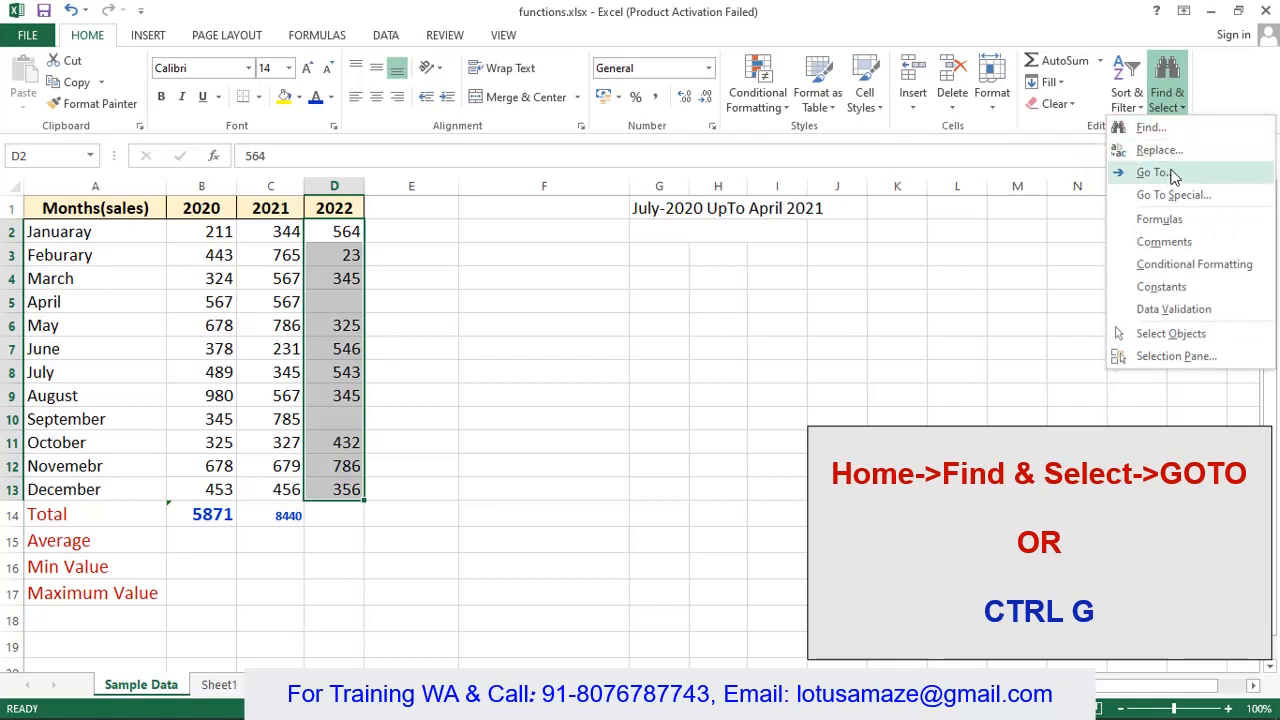
left_click(1154, 173)
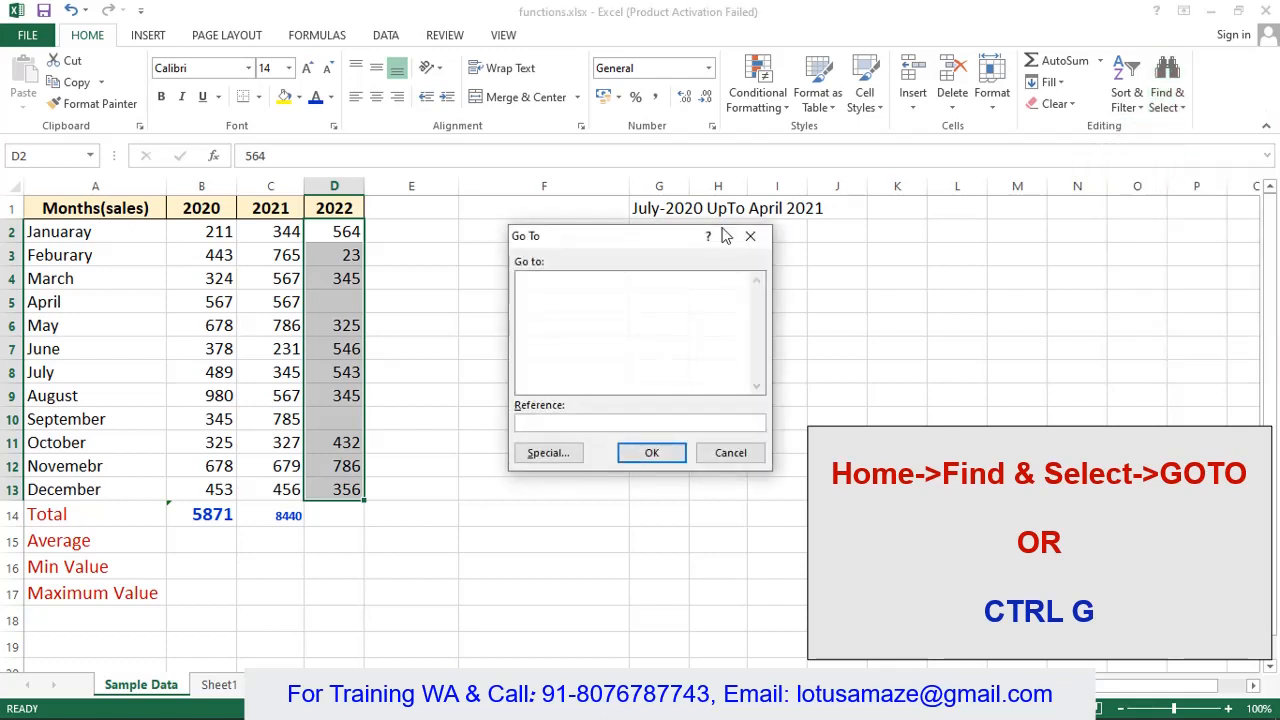
left_click(731, 453)
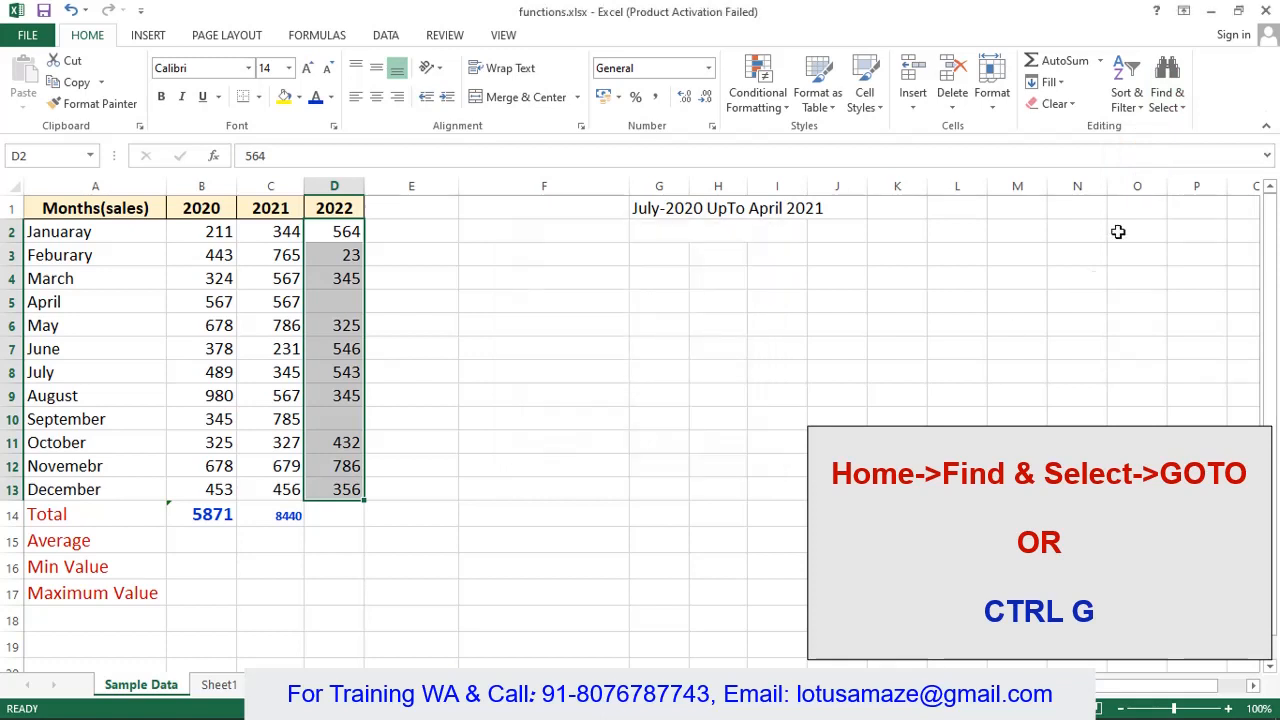
left_click(1176, 110)
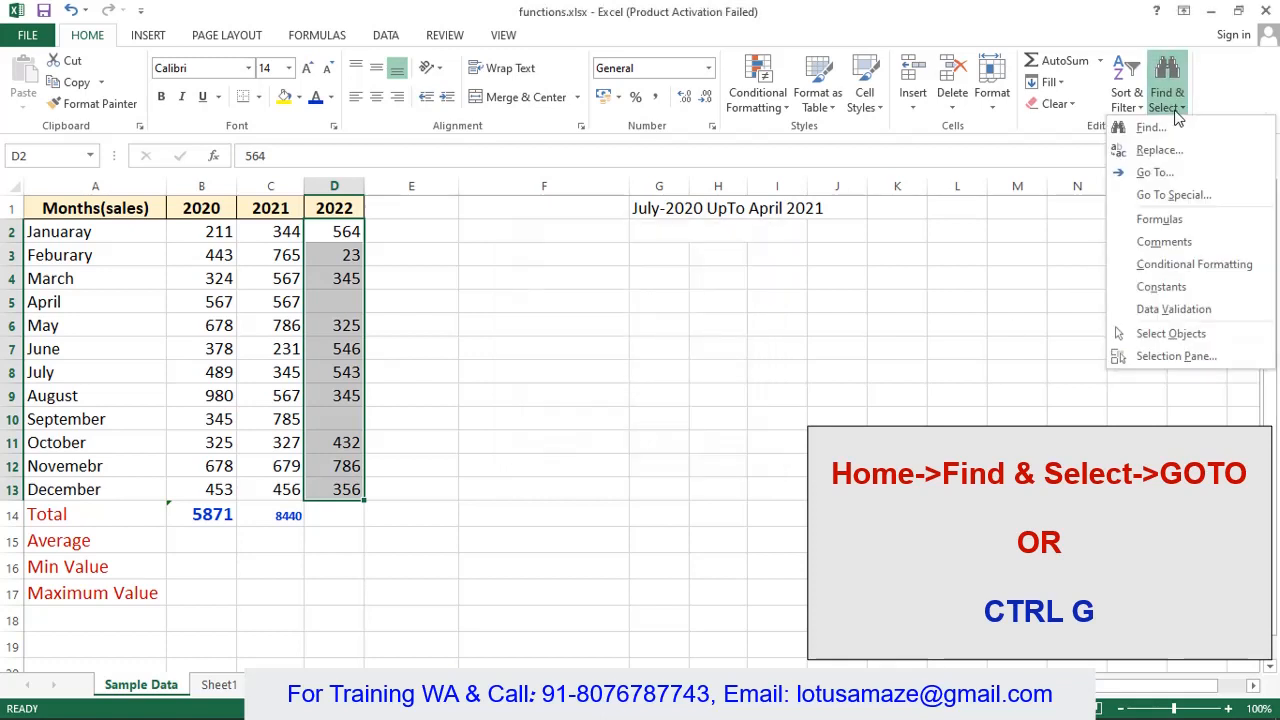
left_click(1160, 195)
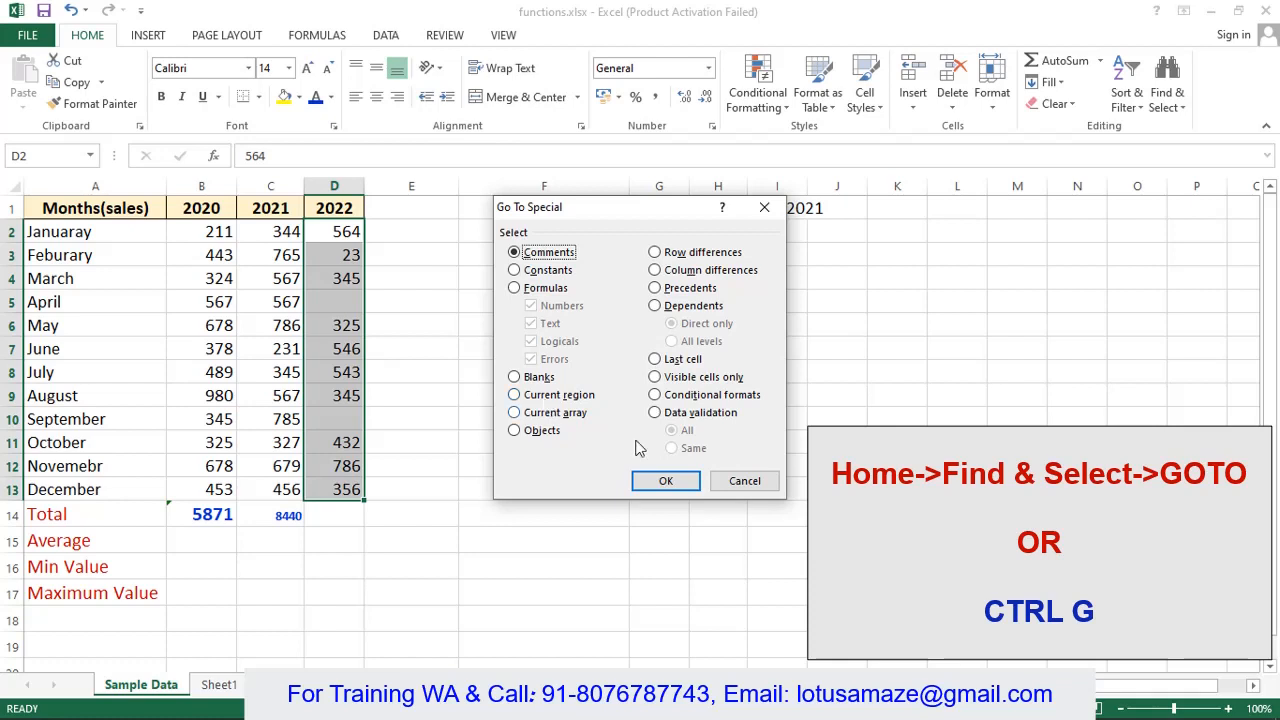
left_click(744, 481)
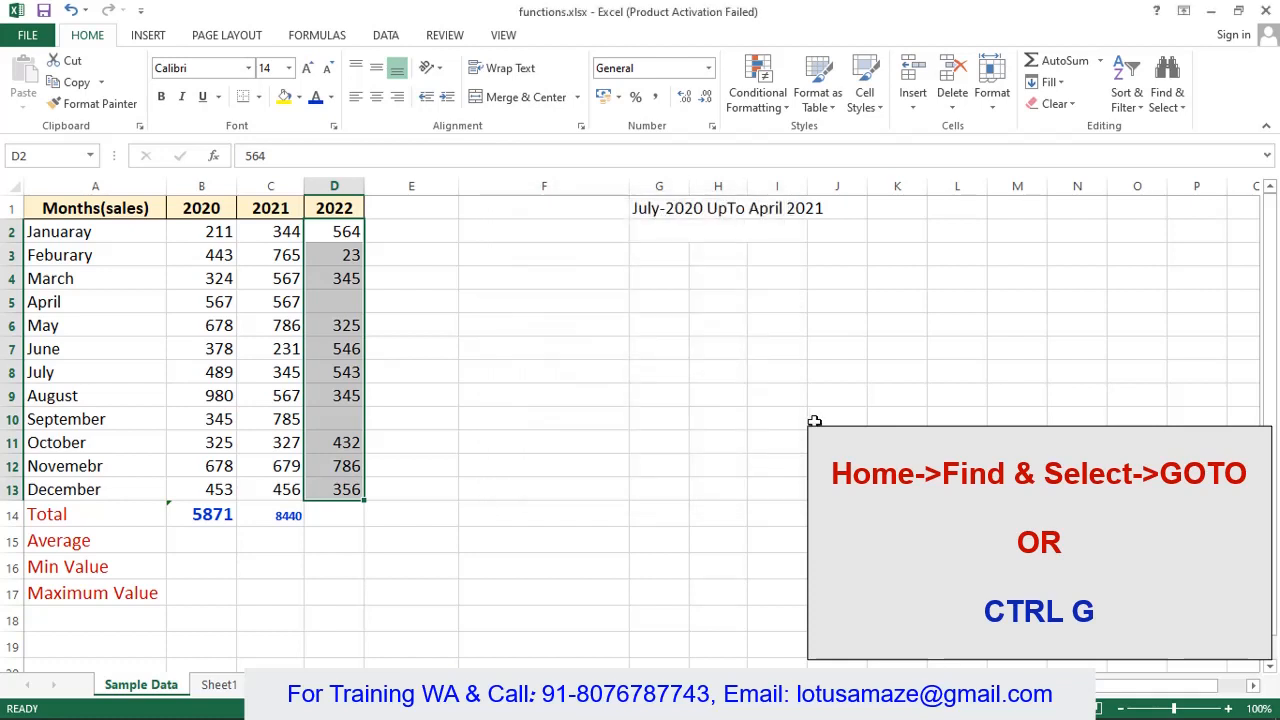
key("ctrl+g")
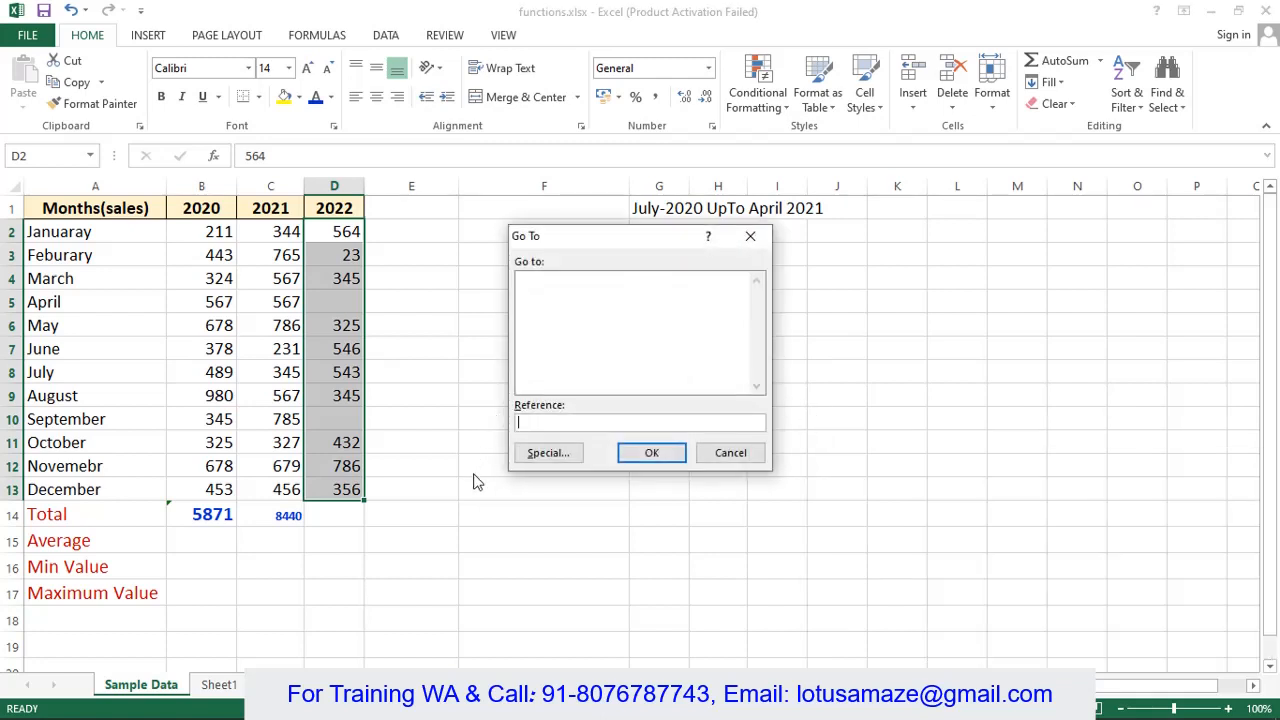
left_click(545, 455)
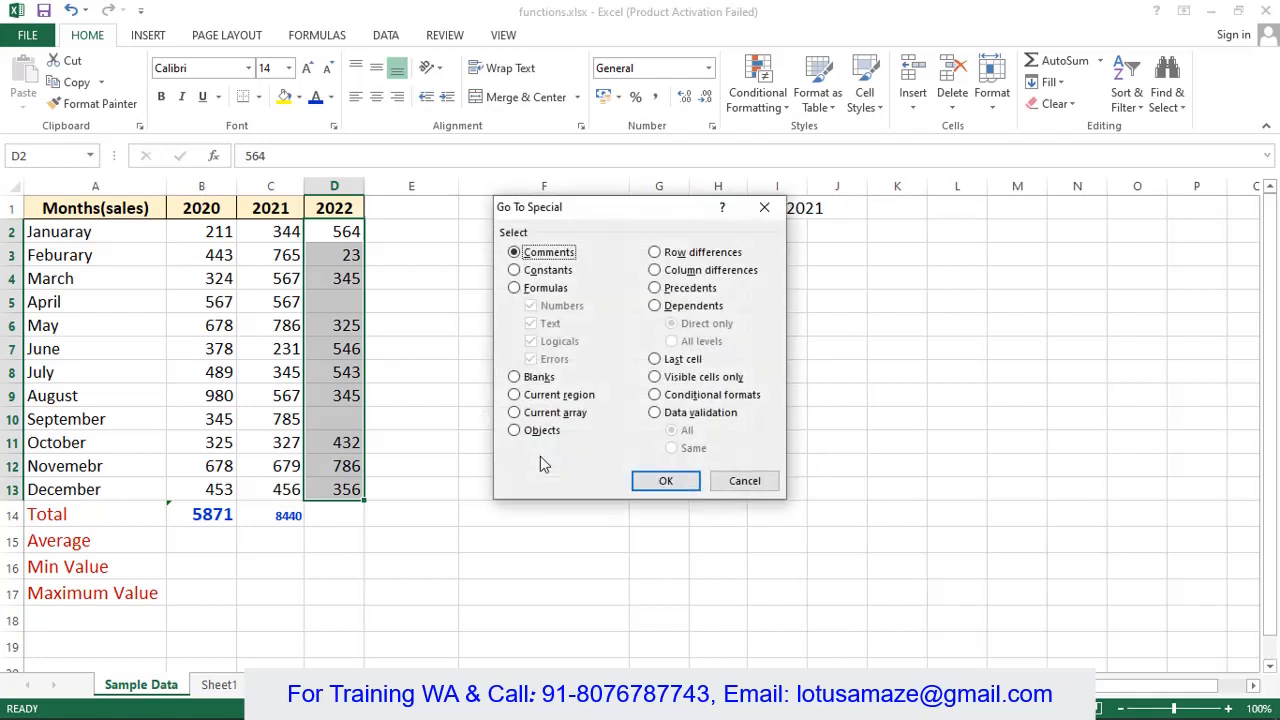
left_click(515, 377)
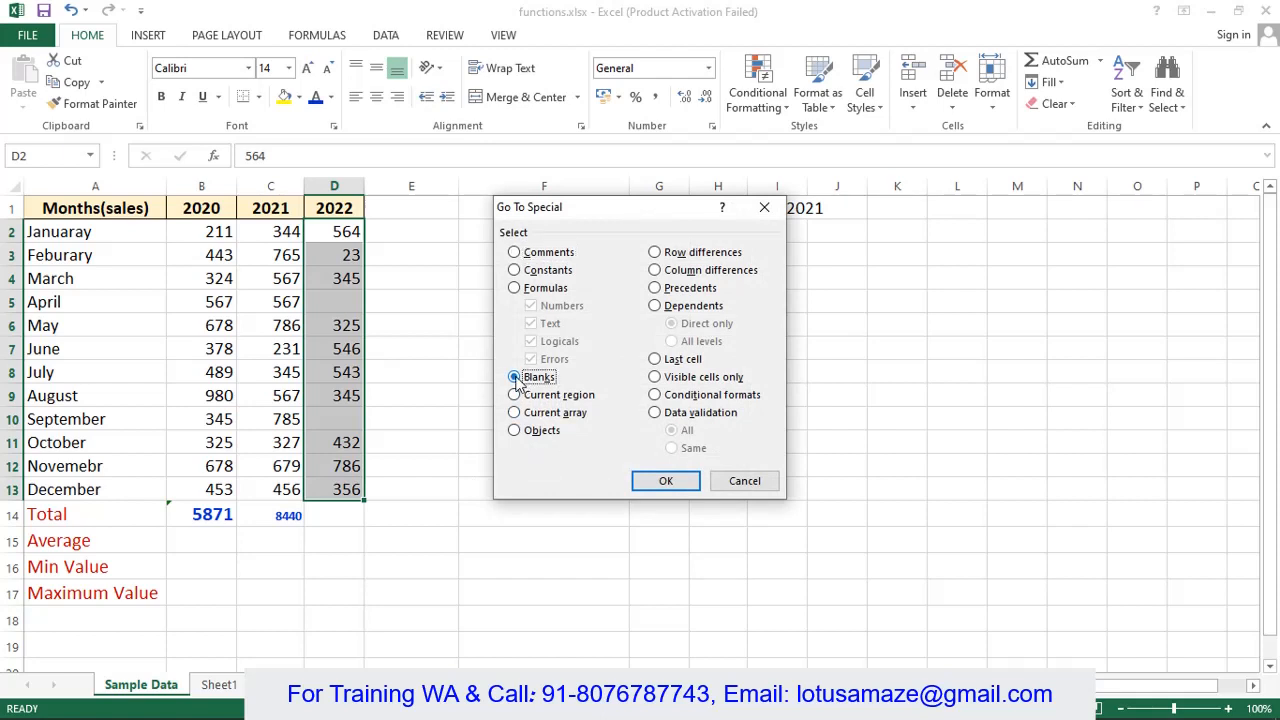
left_click(680, 483)
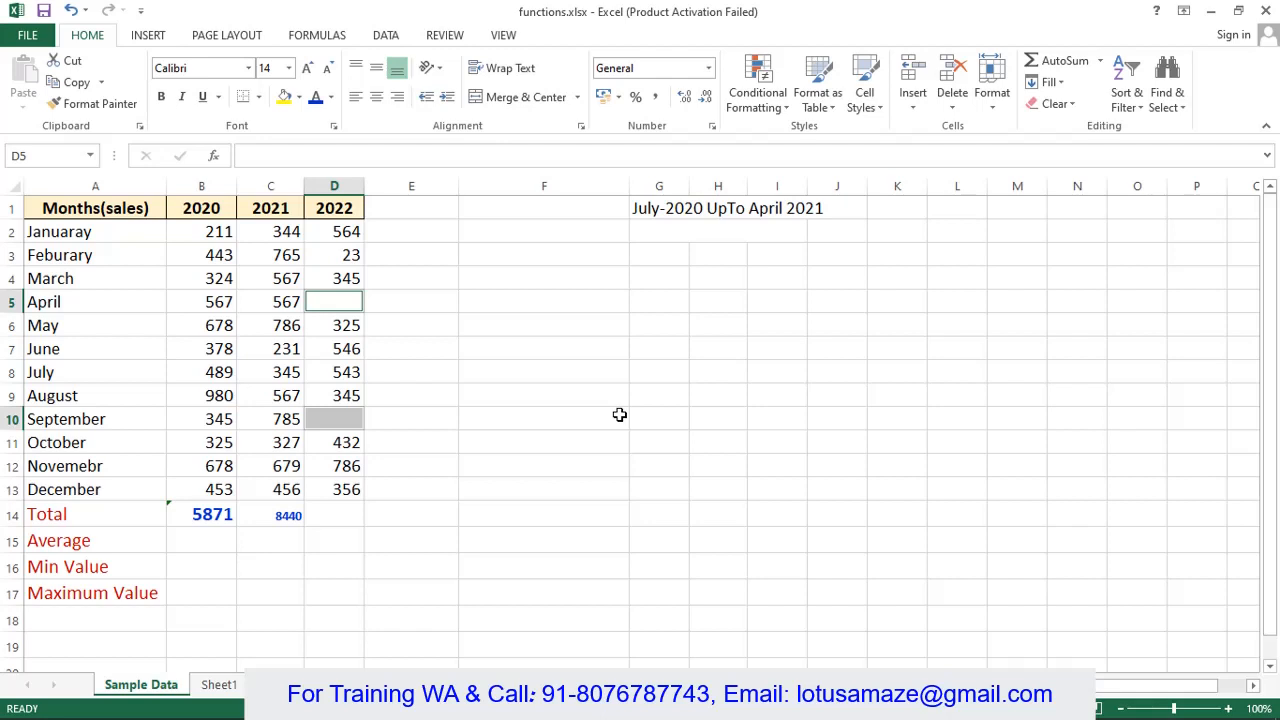
- Fill the blank April and September 2022 cells, D5 and D10, with 0
type("0")
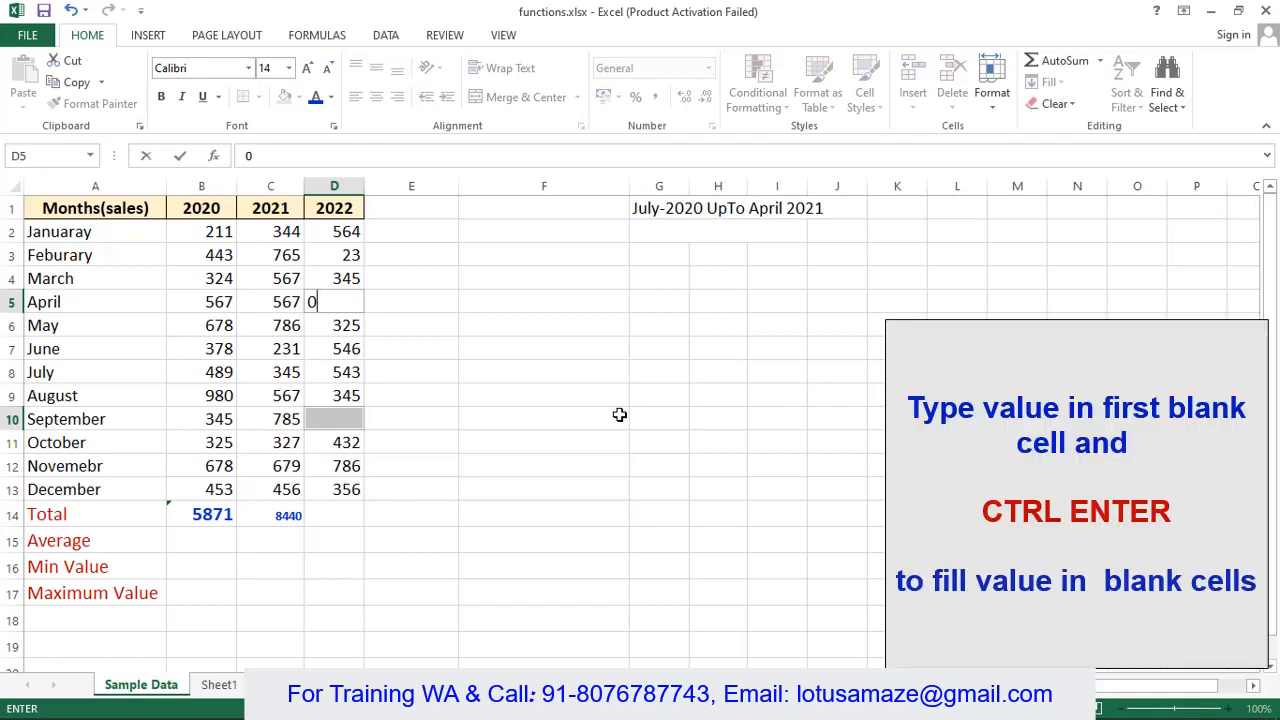
key("ctrl+Return")
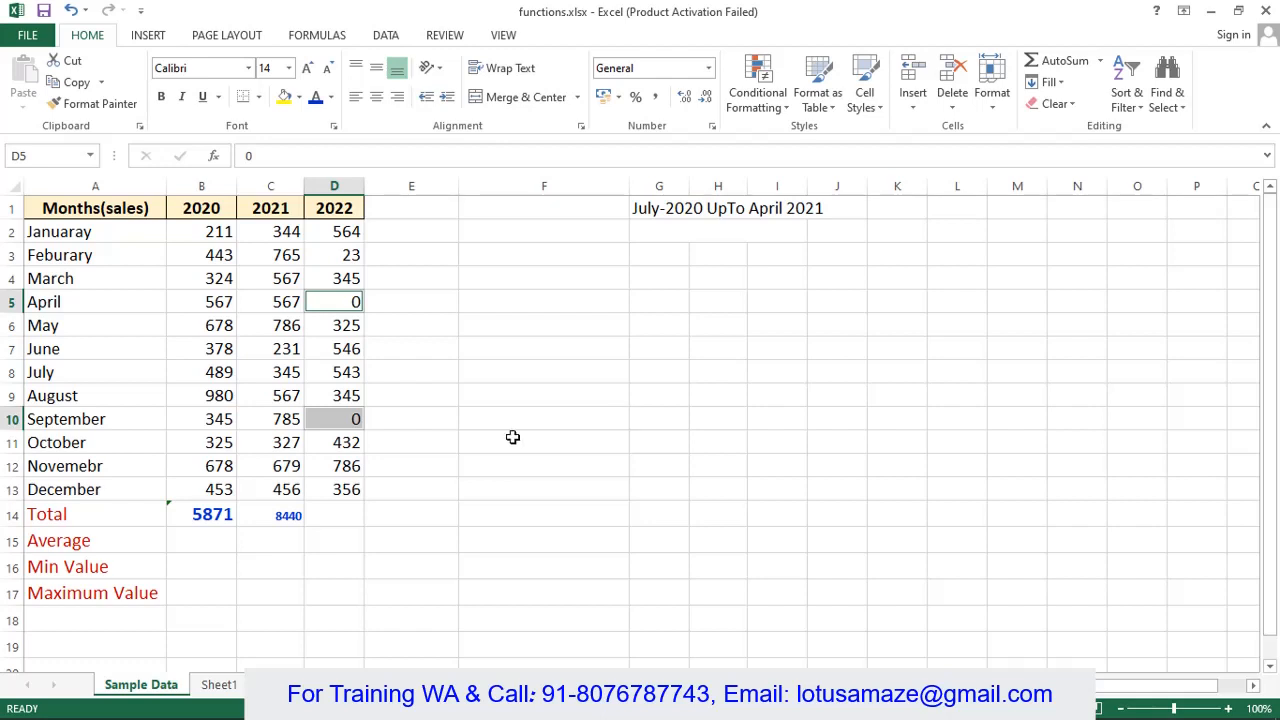
left_click(332, 513)
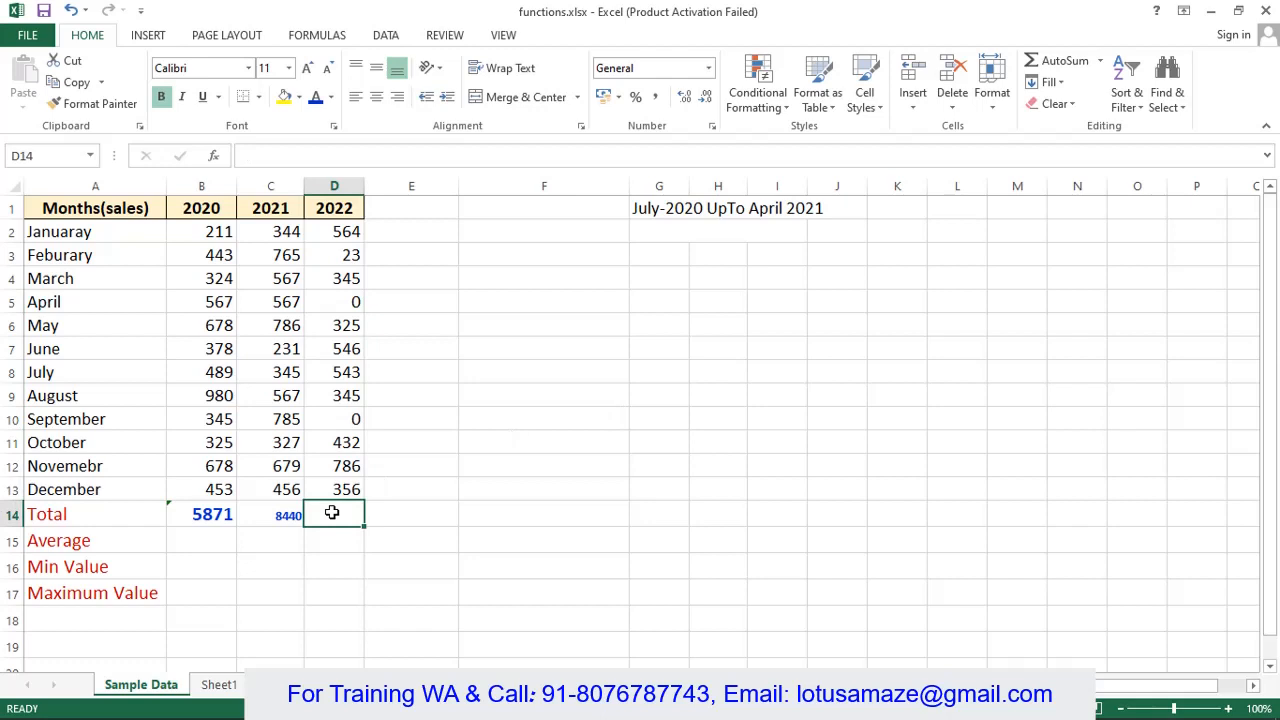
- AutoSum D14 for a 2022 total of 6287, then enter =AVERAGE(b2:b13) in B15
key("alt+equal")
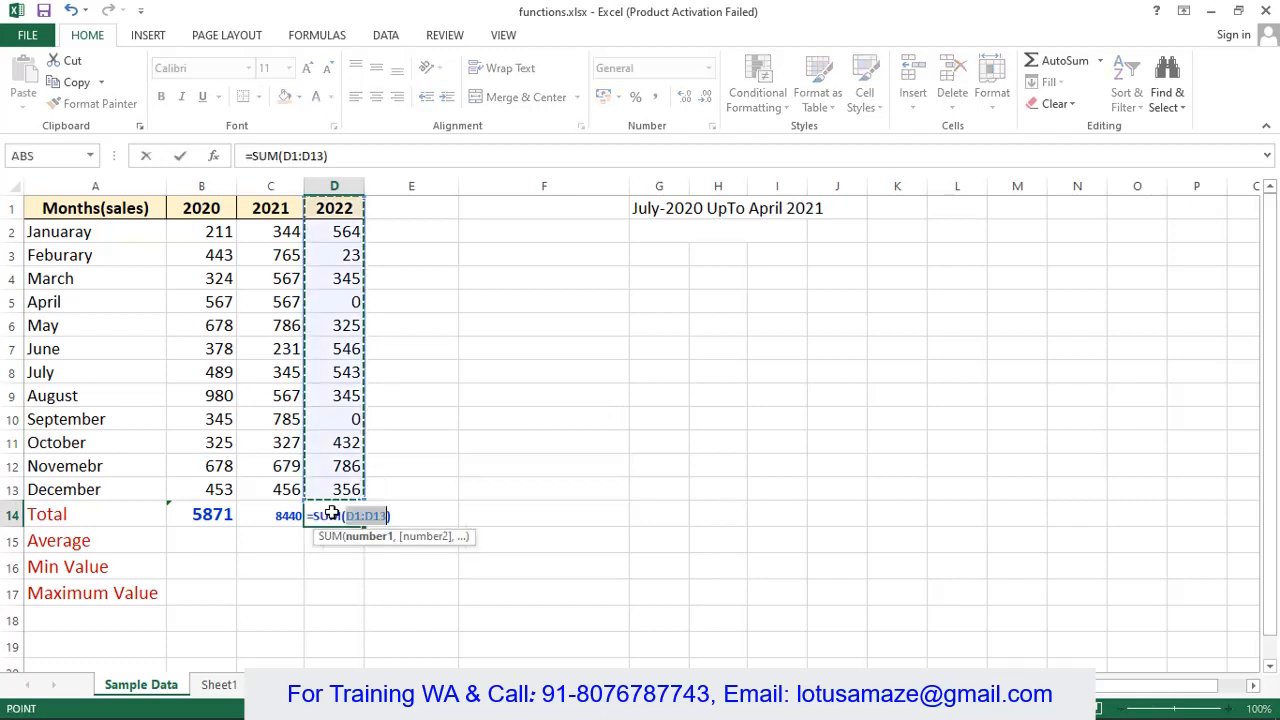
key("Return")
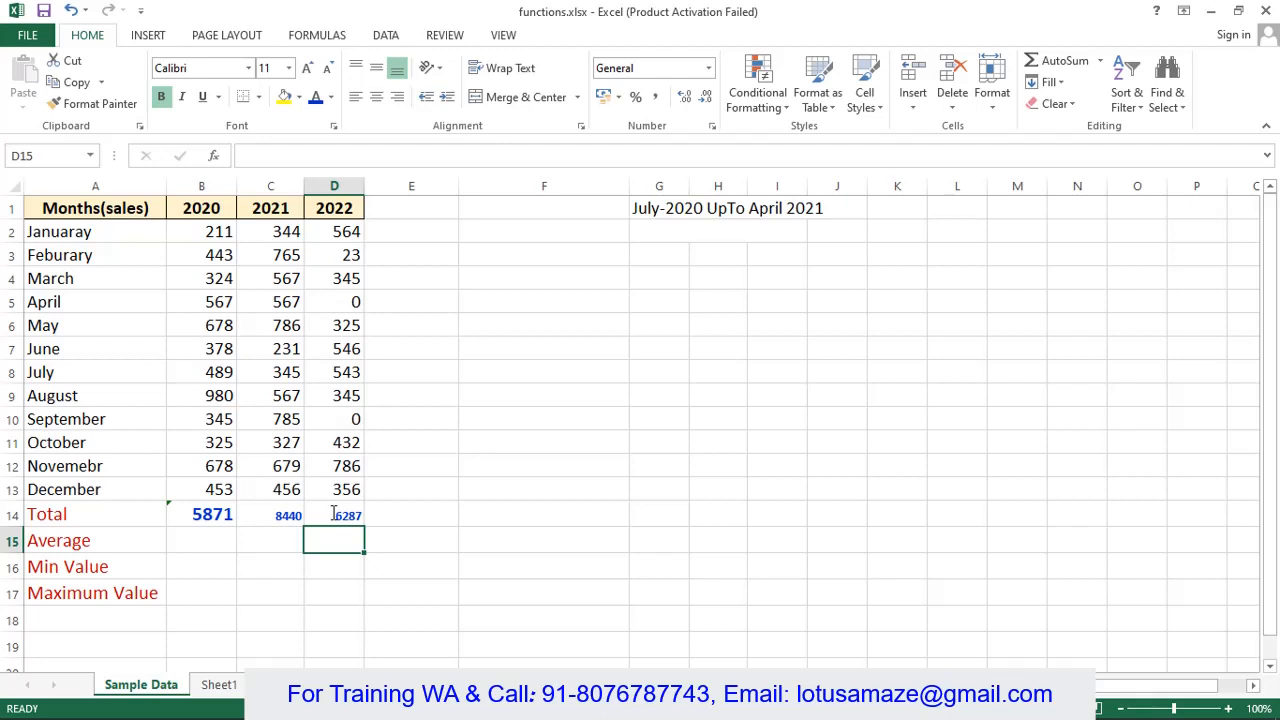
left_click(45, 546)
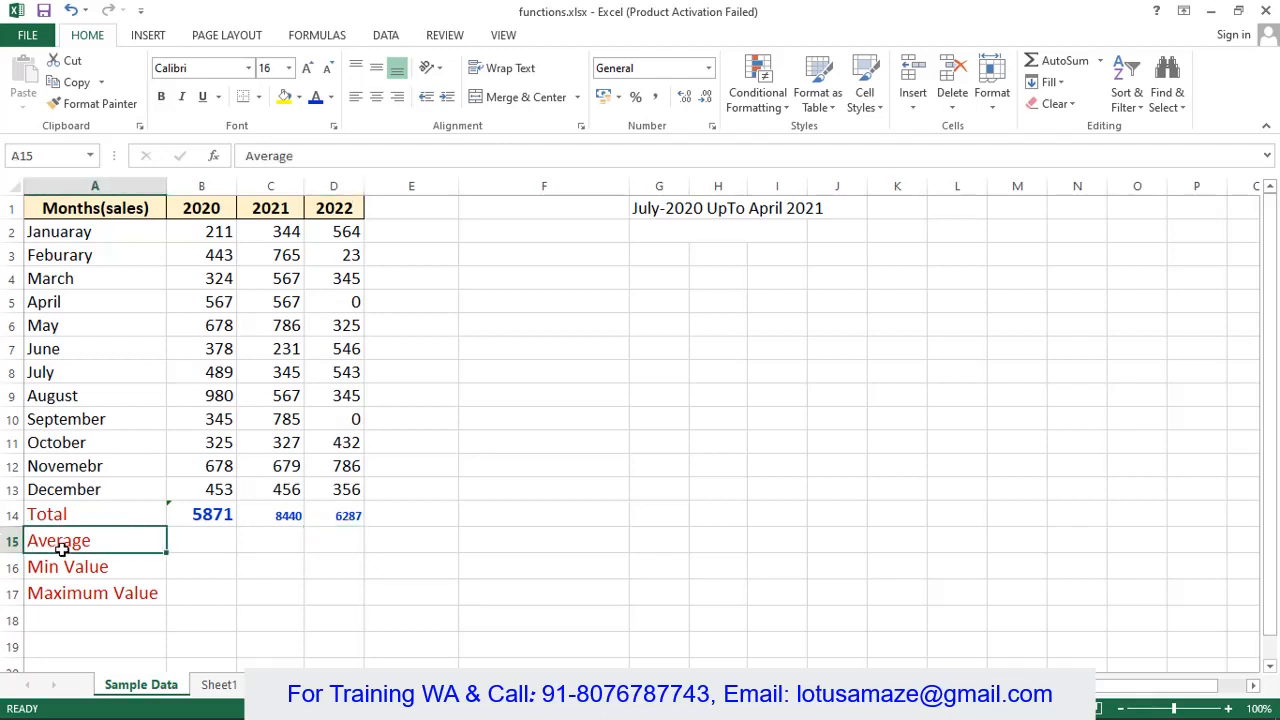
left_click(197, 538)
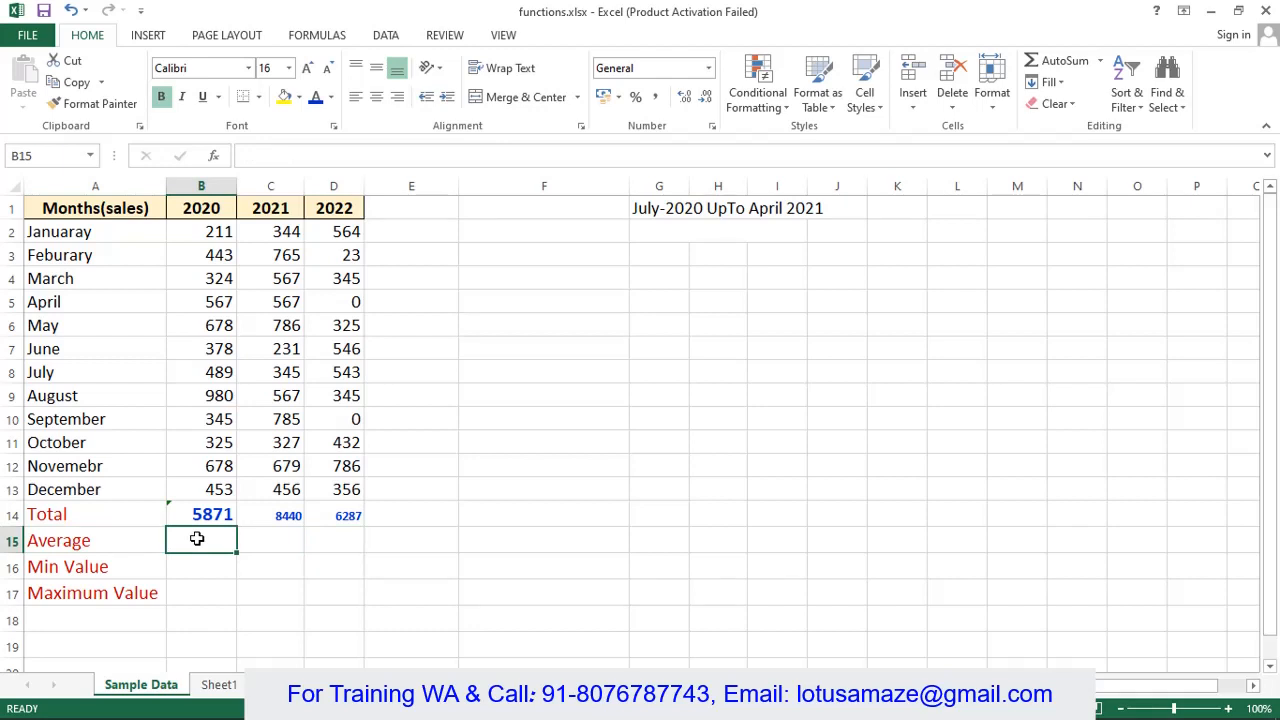
left_click(320, 38)
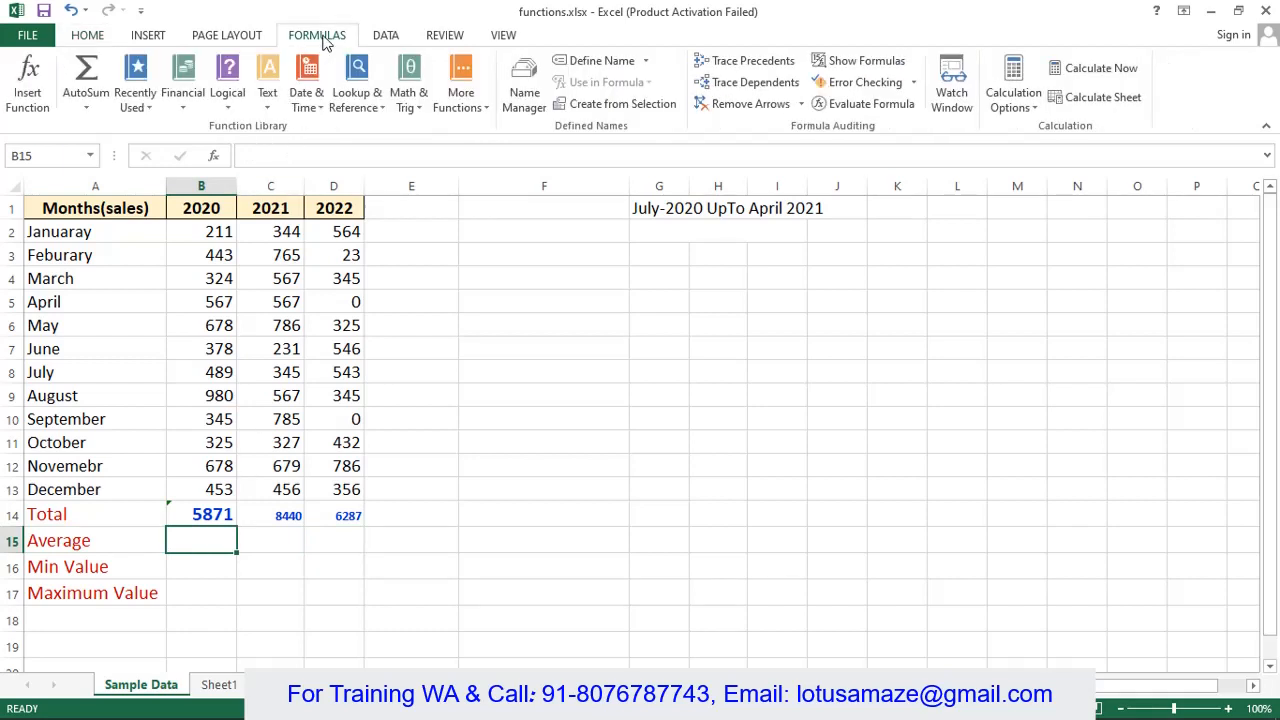
left_click(86, 102)
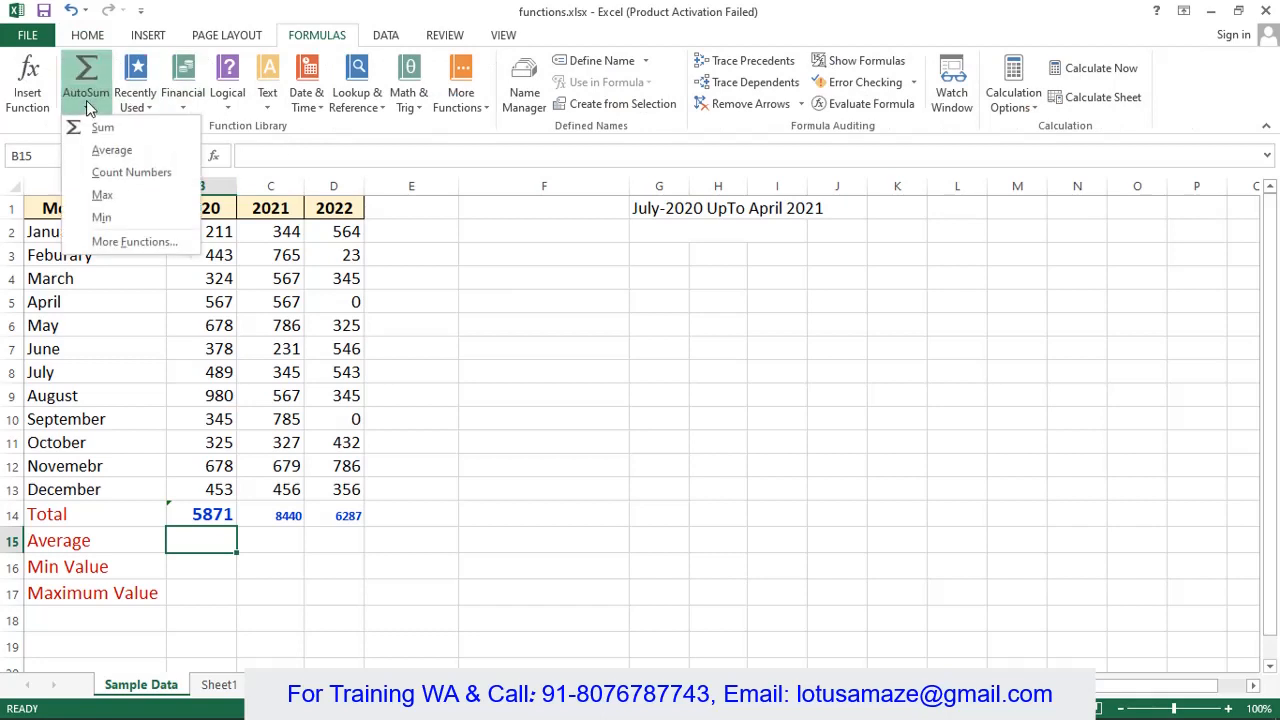
left_click(104, 151)
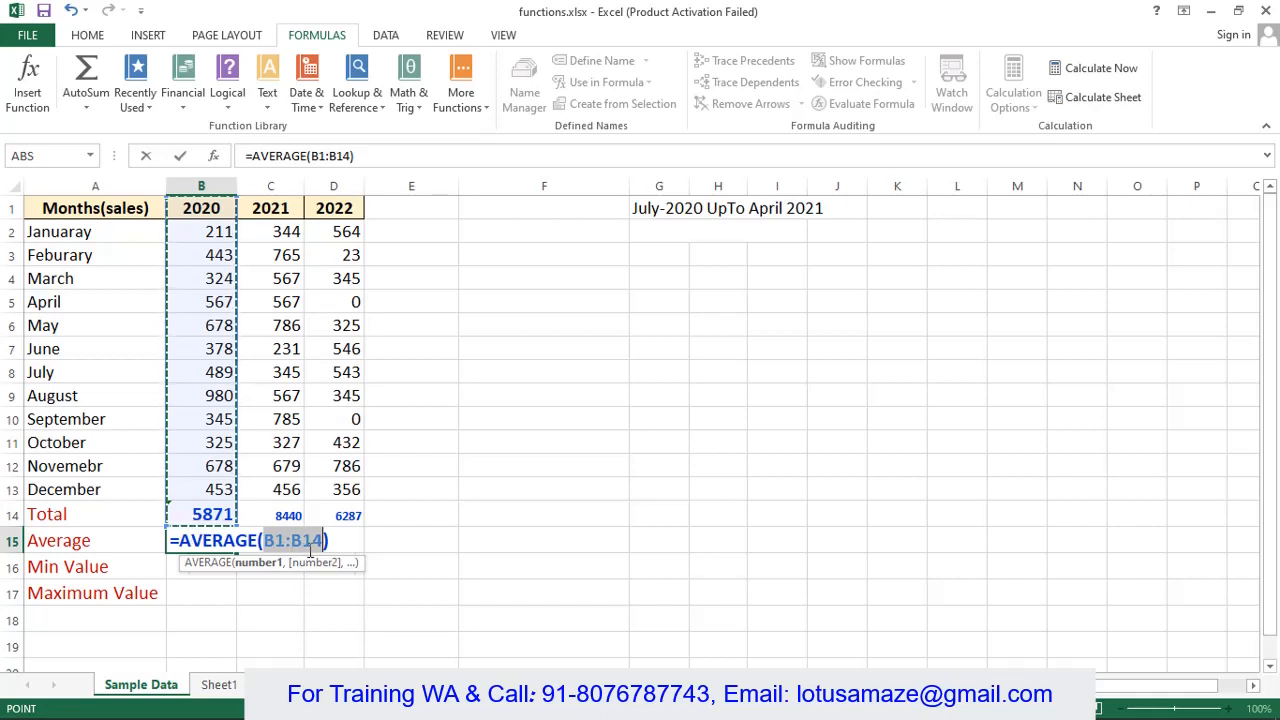
type("3")
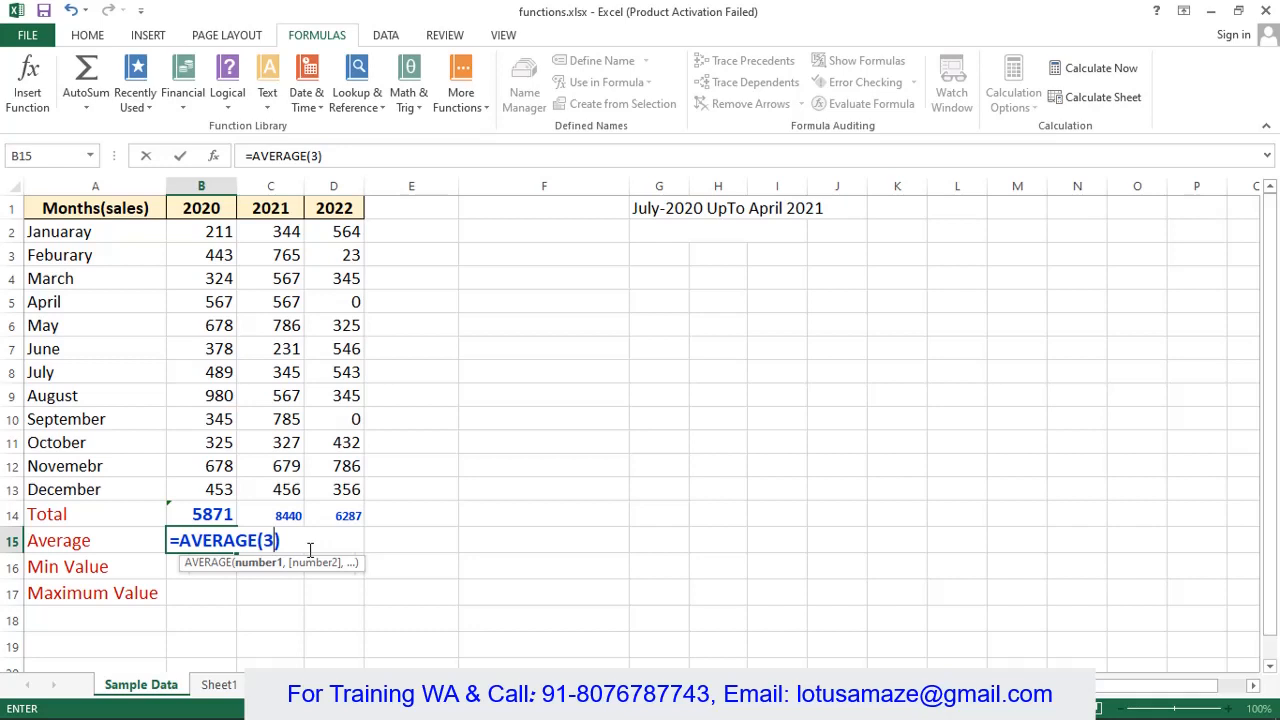
key("BackSpace")
type("b2:b13")
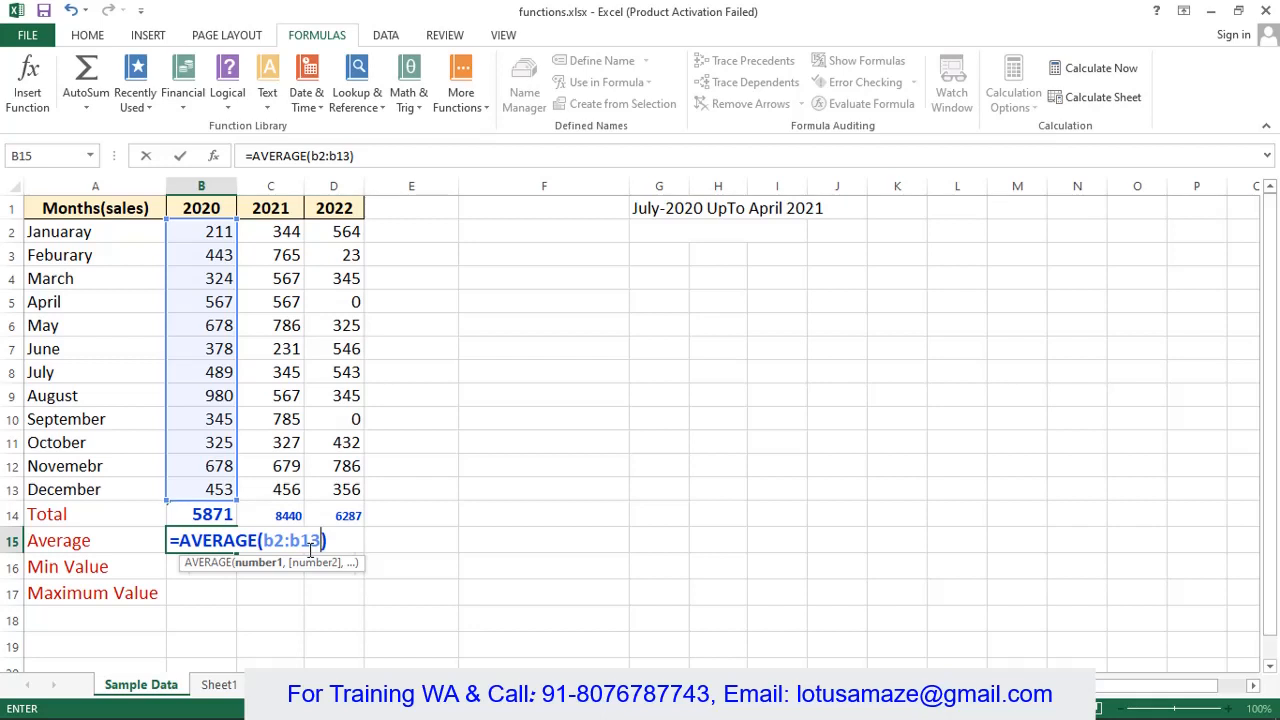
key("Return")
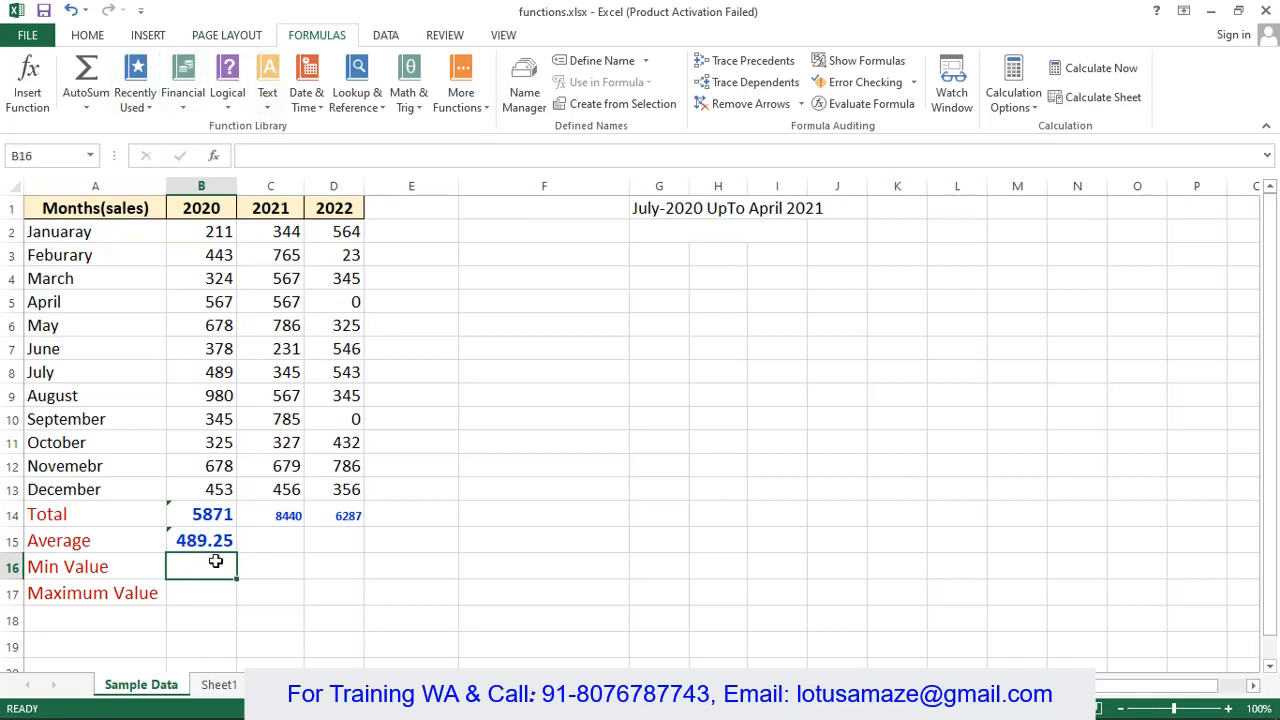
- Enter =MIN and =MAX over B2:B13 in B16 and B17, giving 211 and 980
type("=MIN(")
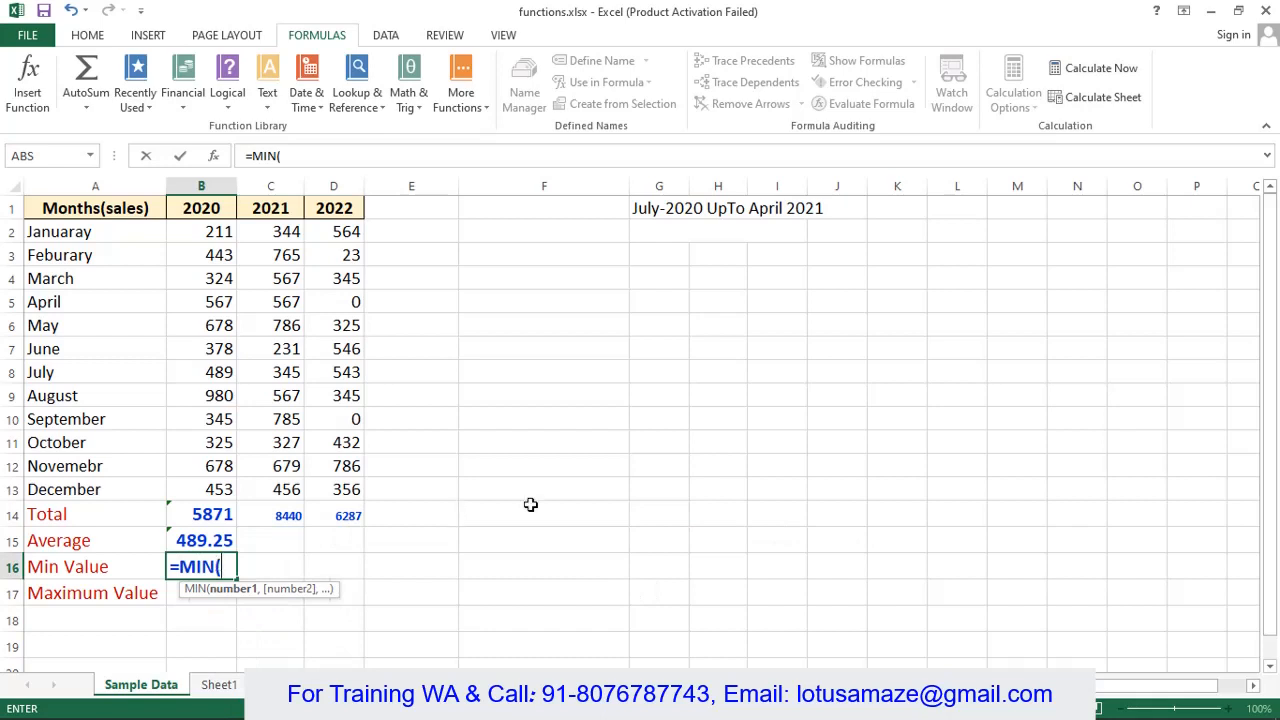
left_click_drag(203, 231, 228, 489)
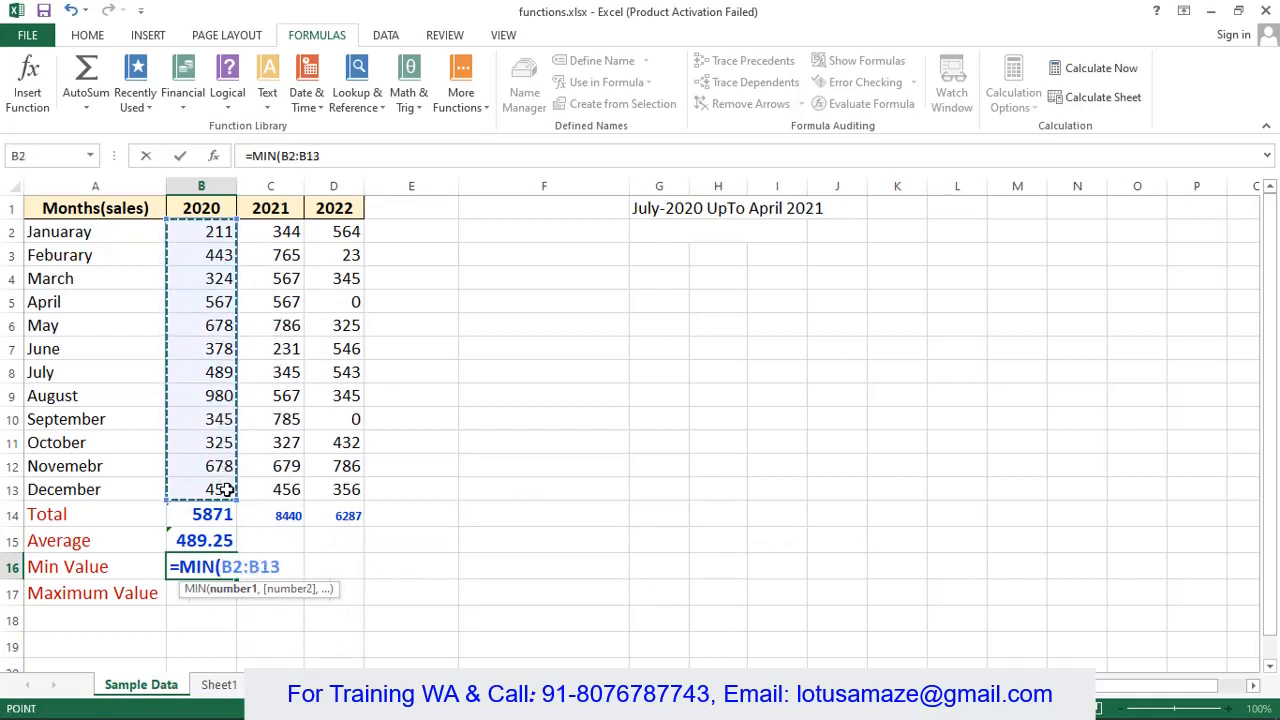
type(")")
key("Return")
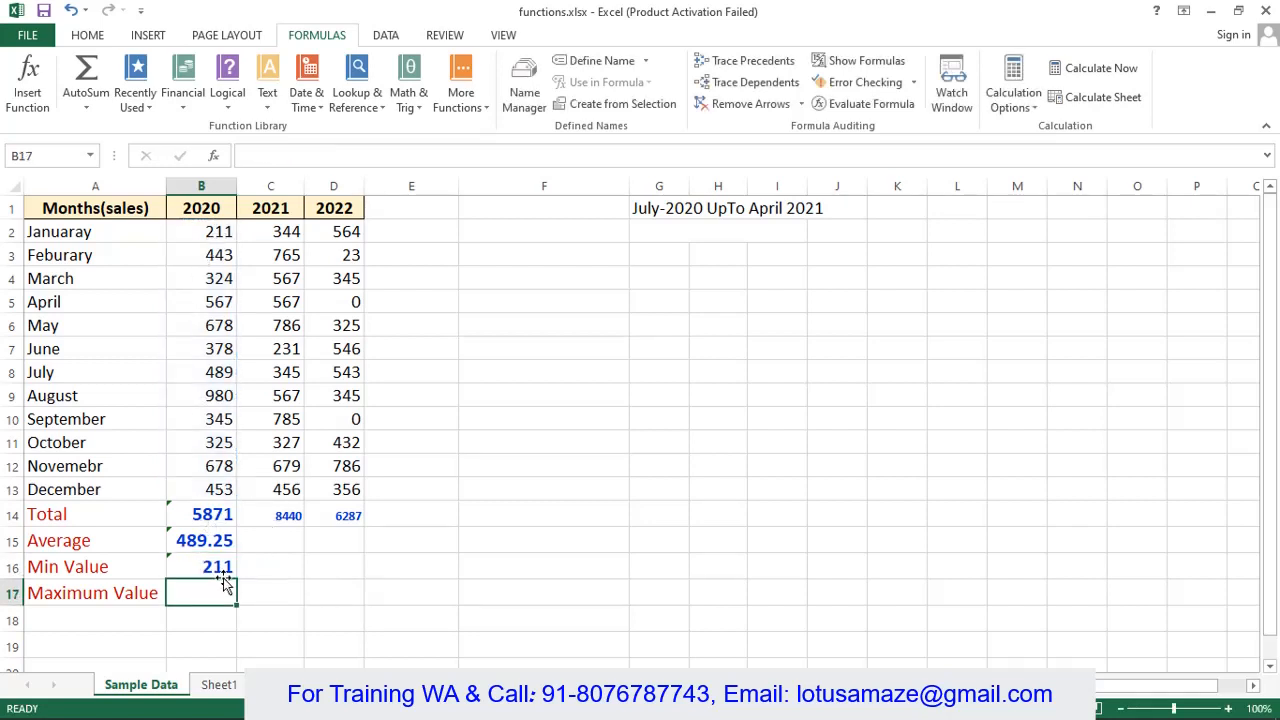
type("=MAX(")
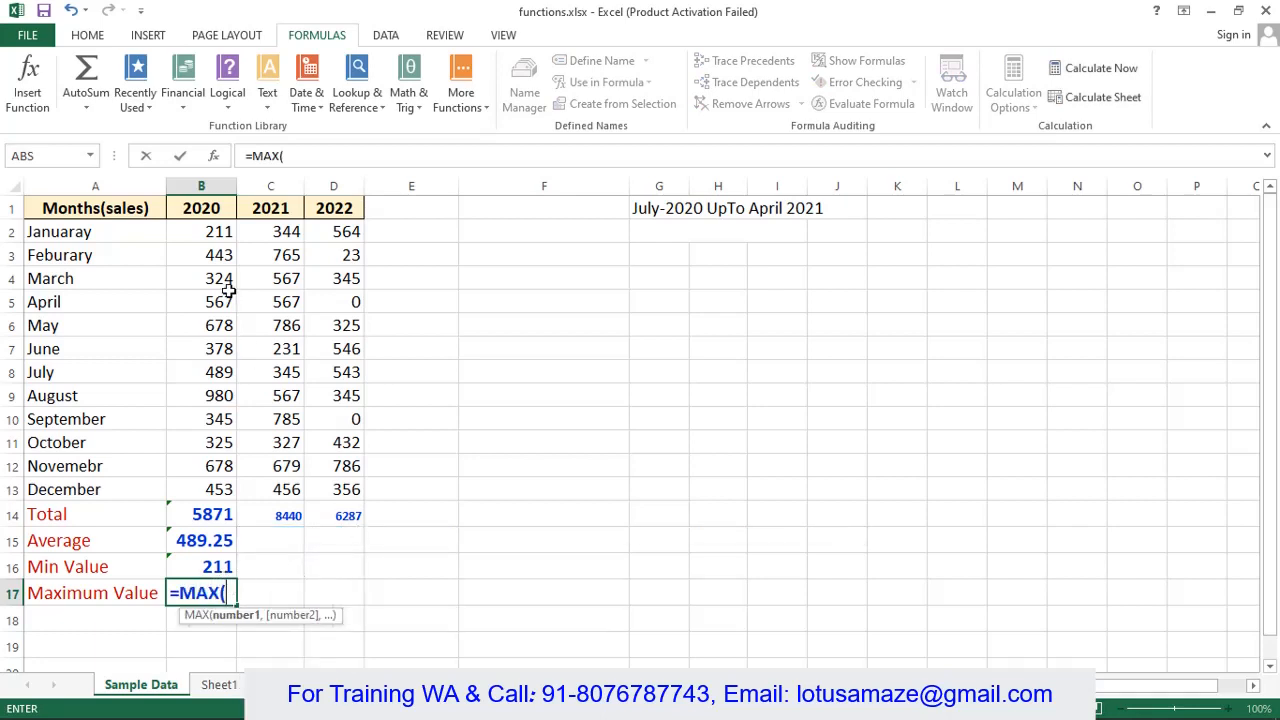
left_click_drag(203, 231, 229, 489)
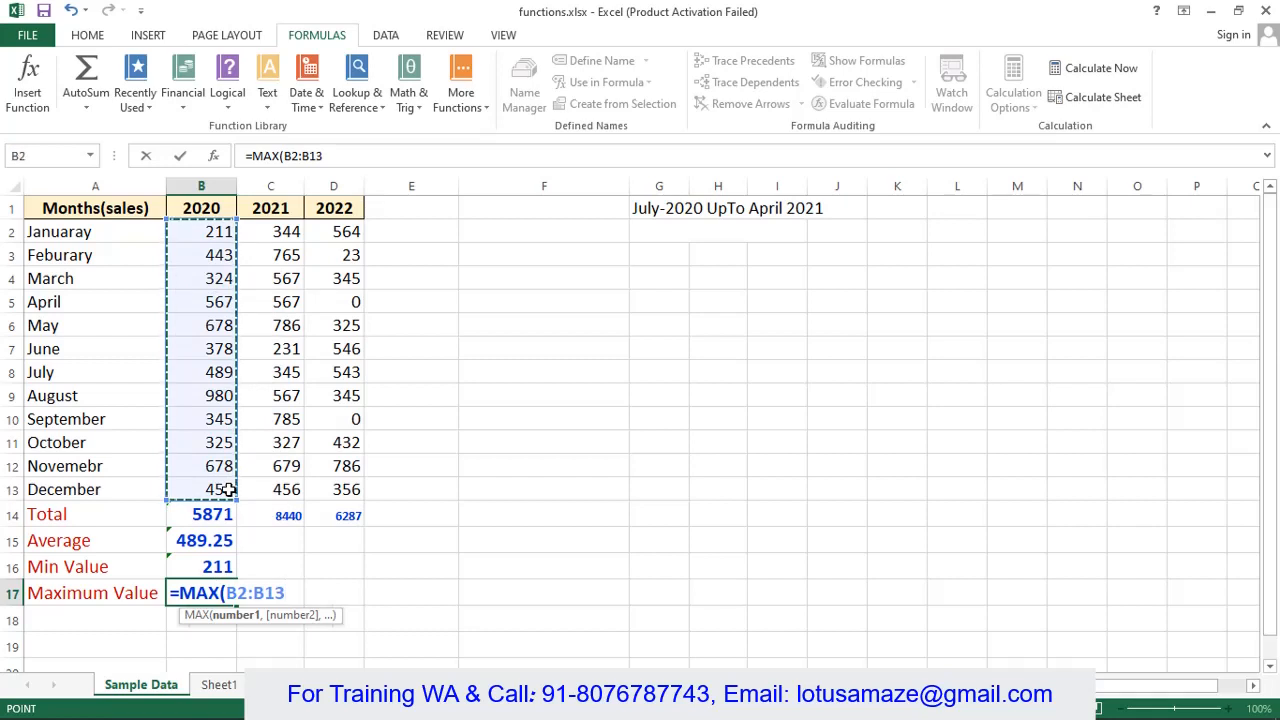
key("Return")
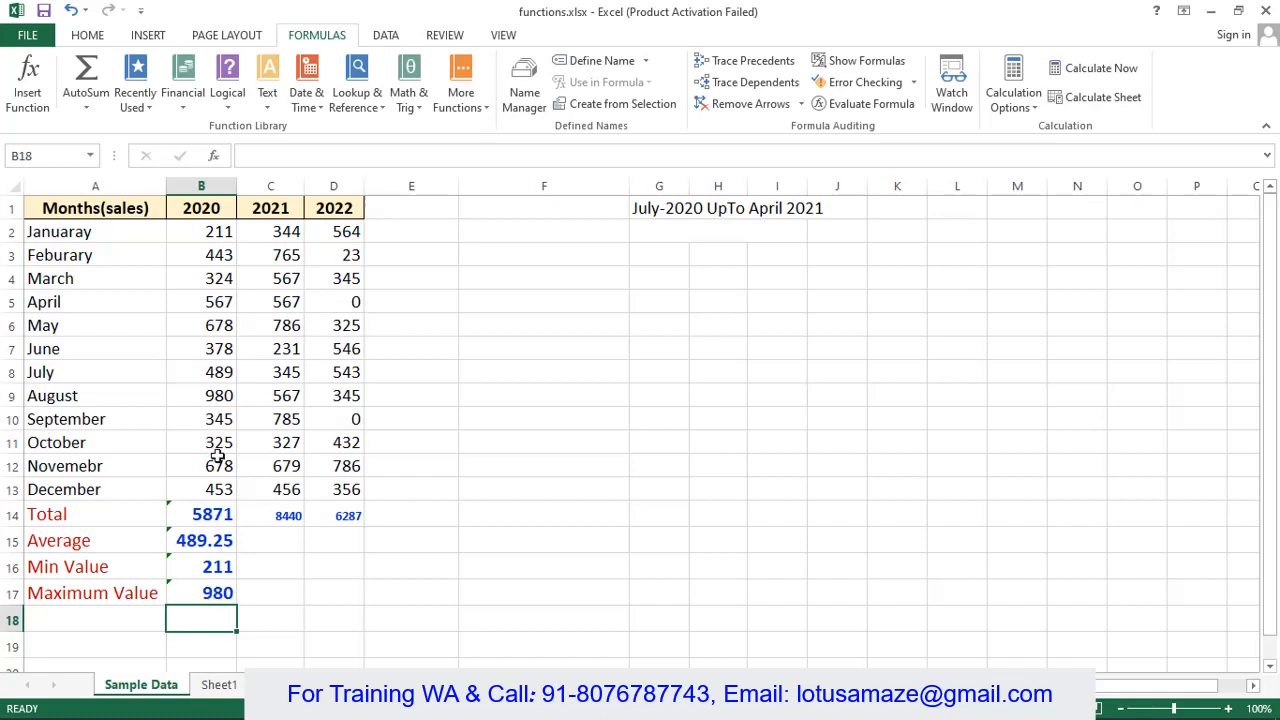
left_click(717, 231)
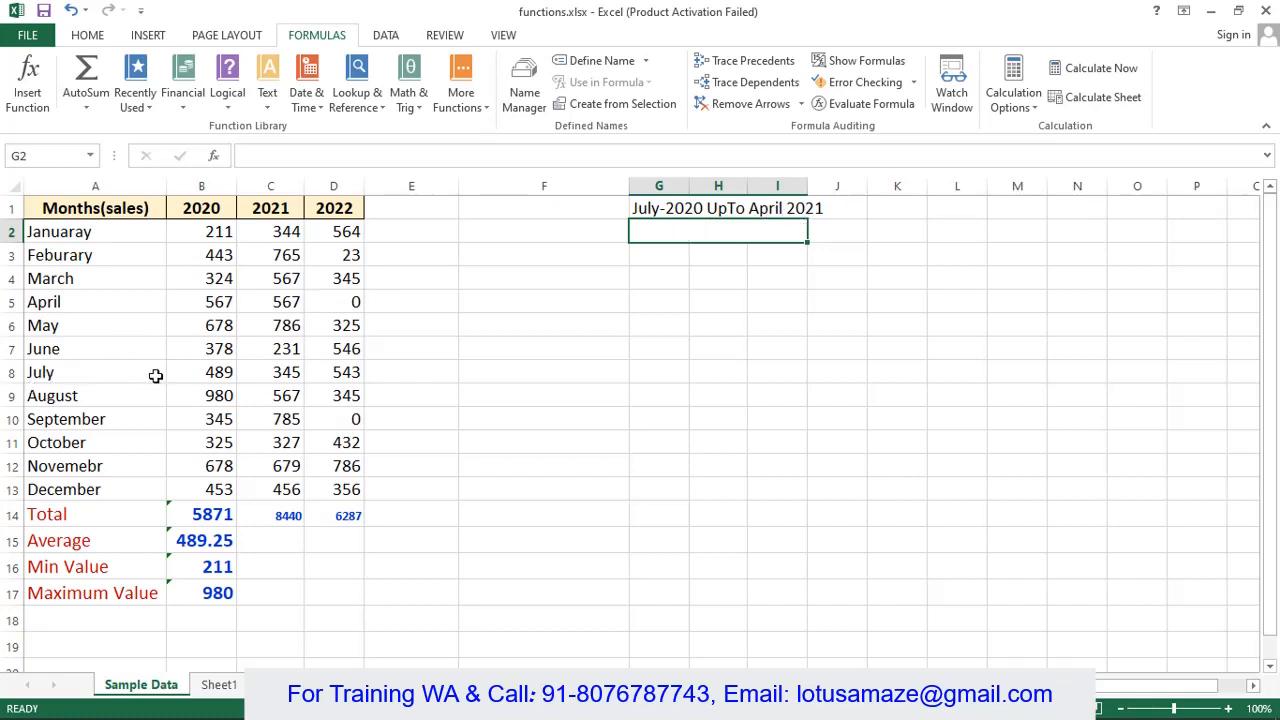
- Enter =(SUM(b8:b13,c2:c5)) in G2 to total July 2020–April 2021 sales, 5513
left_click_drag(213, 372, 222, 492)
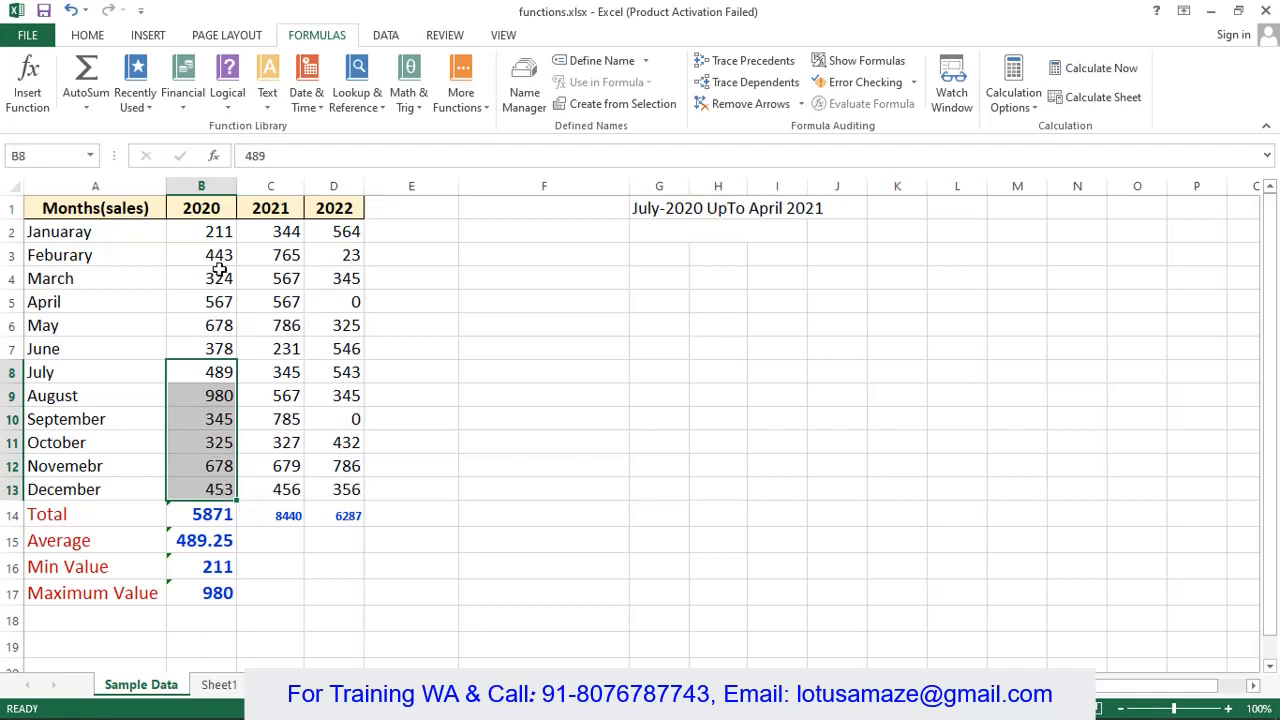
left_click_drag(274, 231, 281, 297)
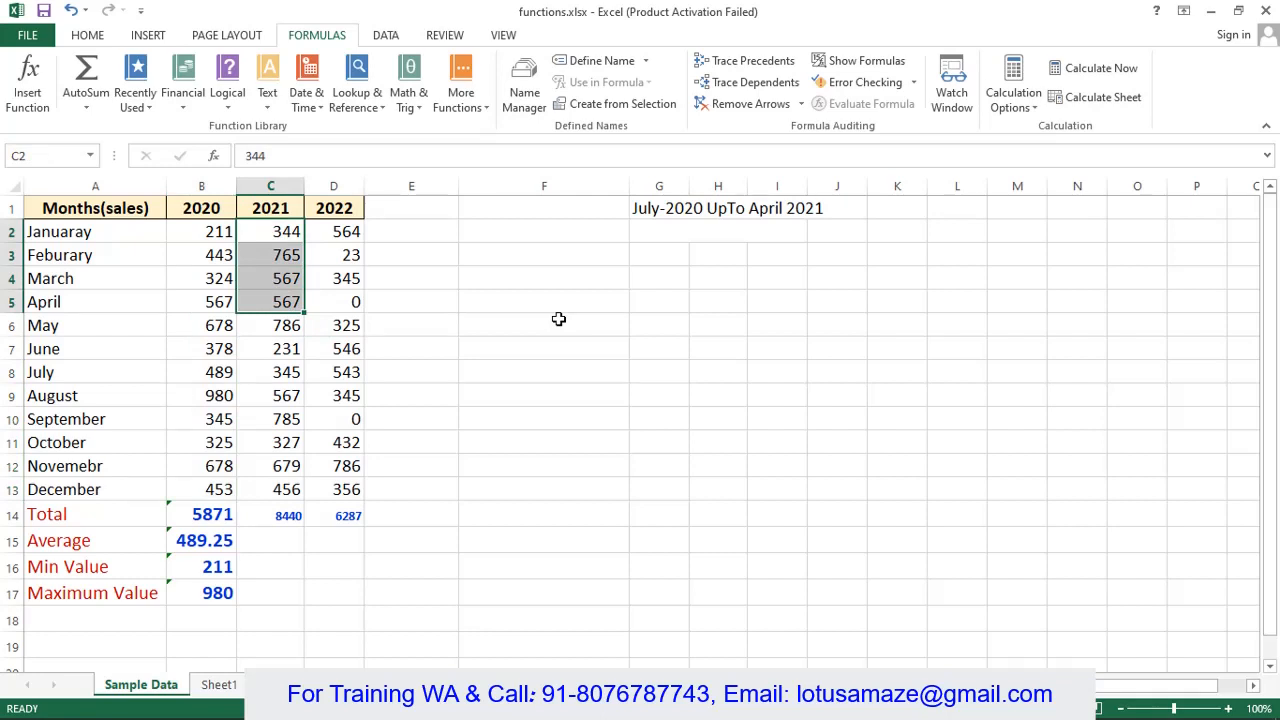
left_click(658, 231)
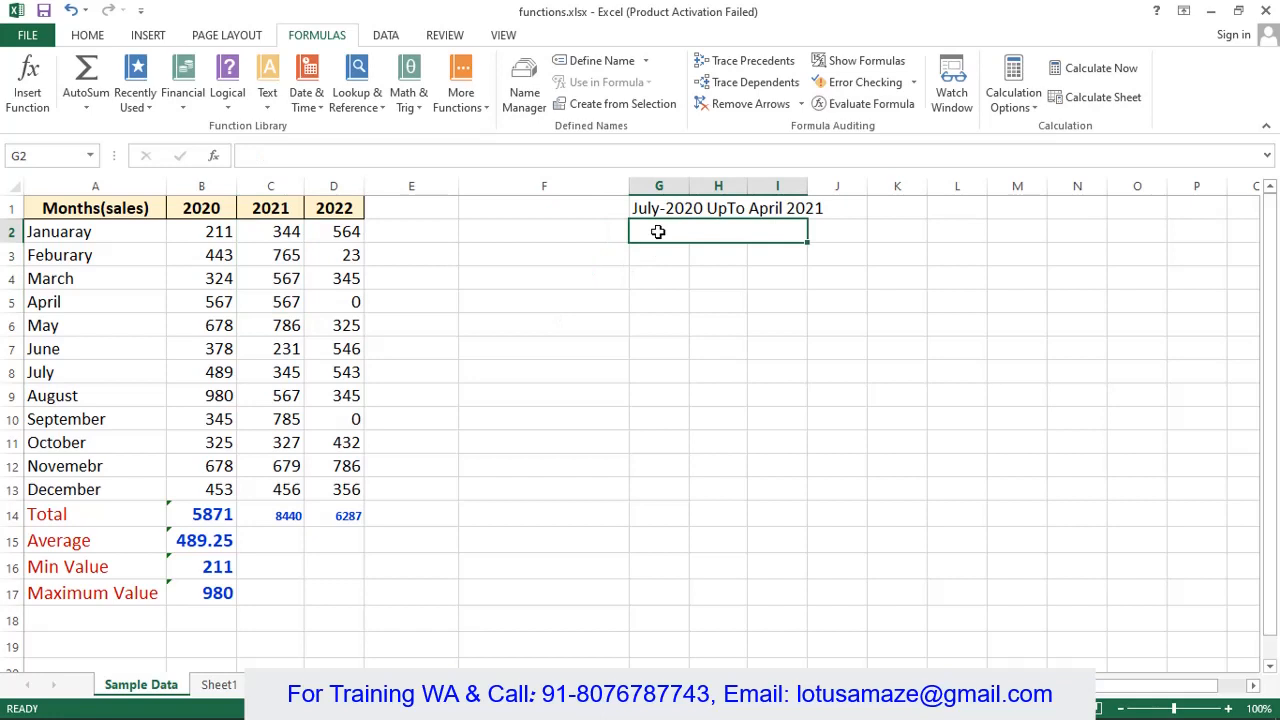
type("=(")
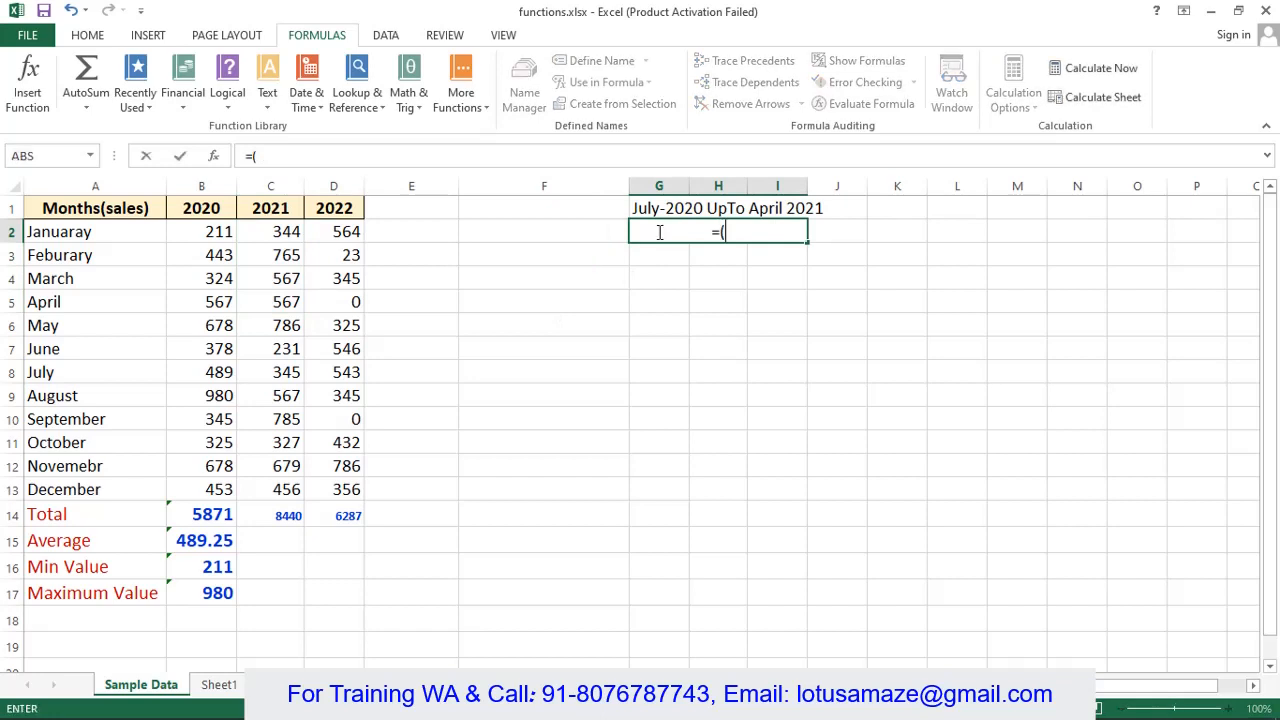
type("SUM(")
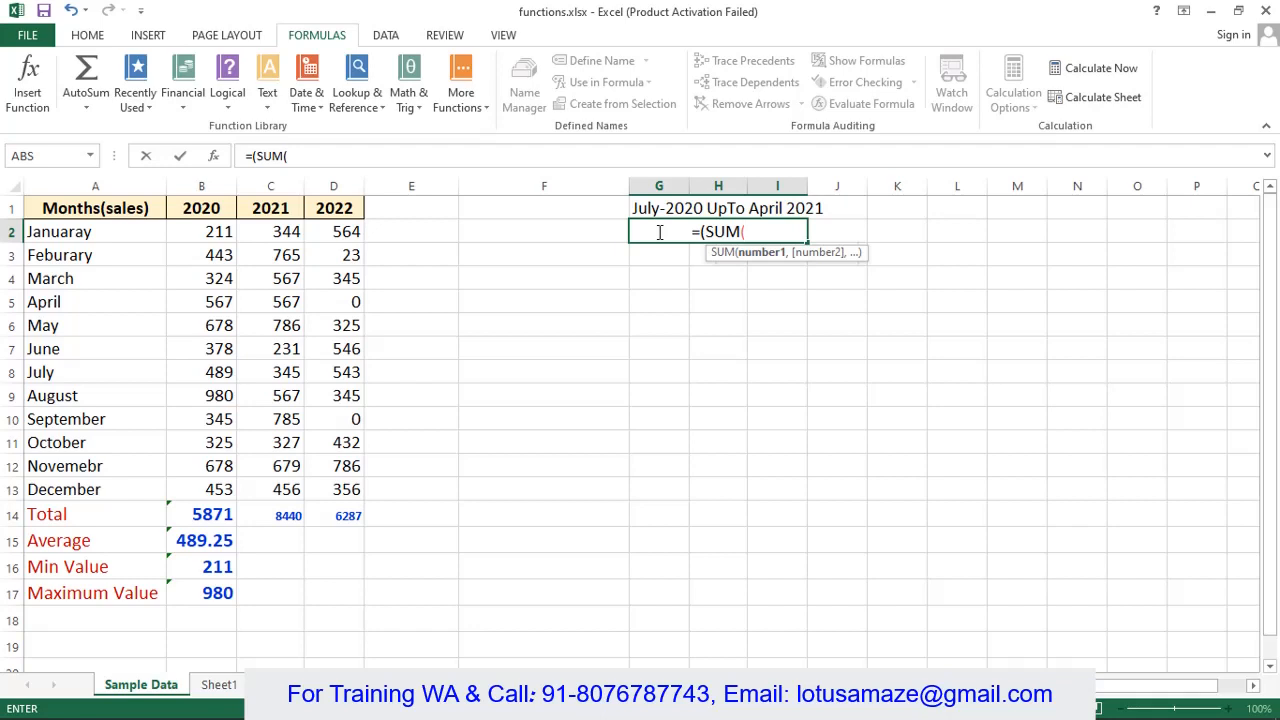
type("b8")
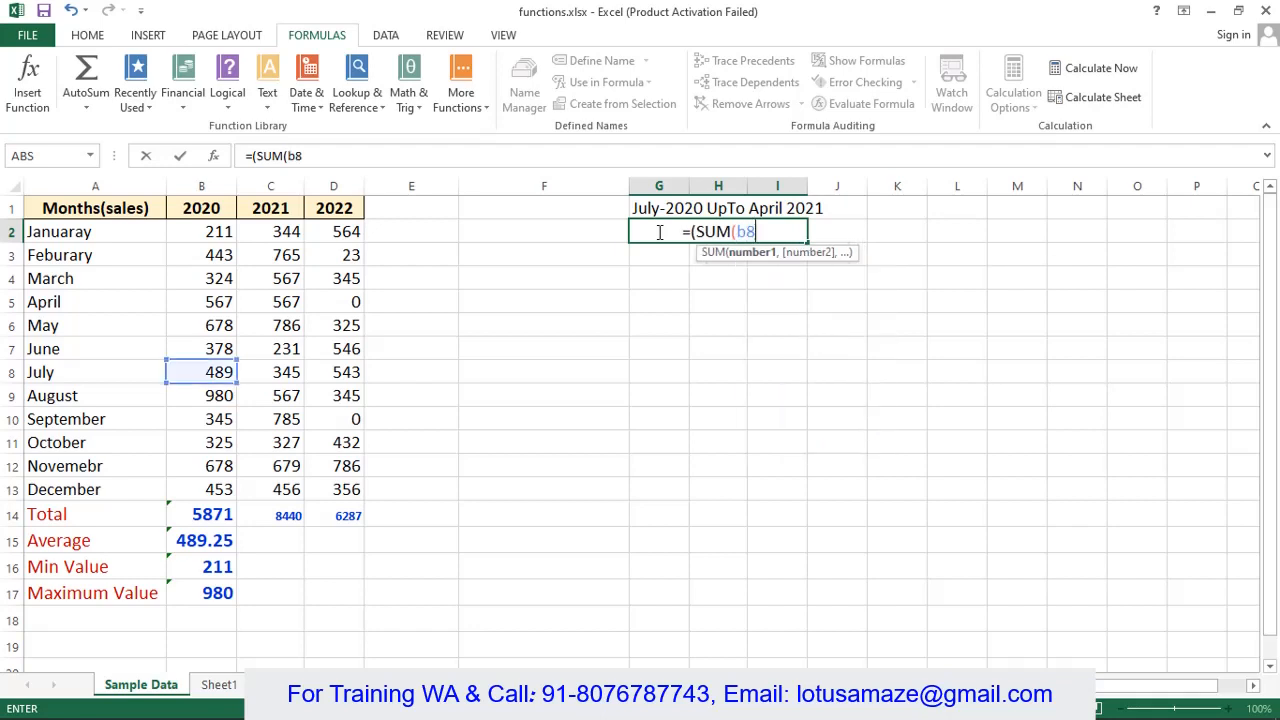
type(":b")
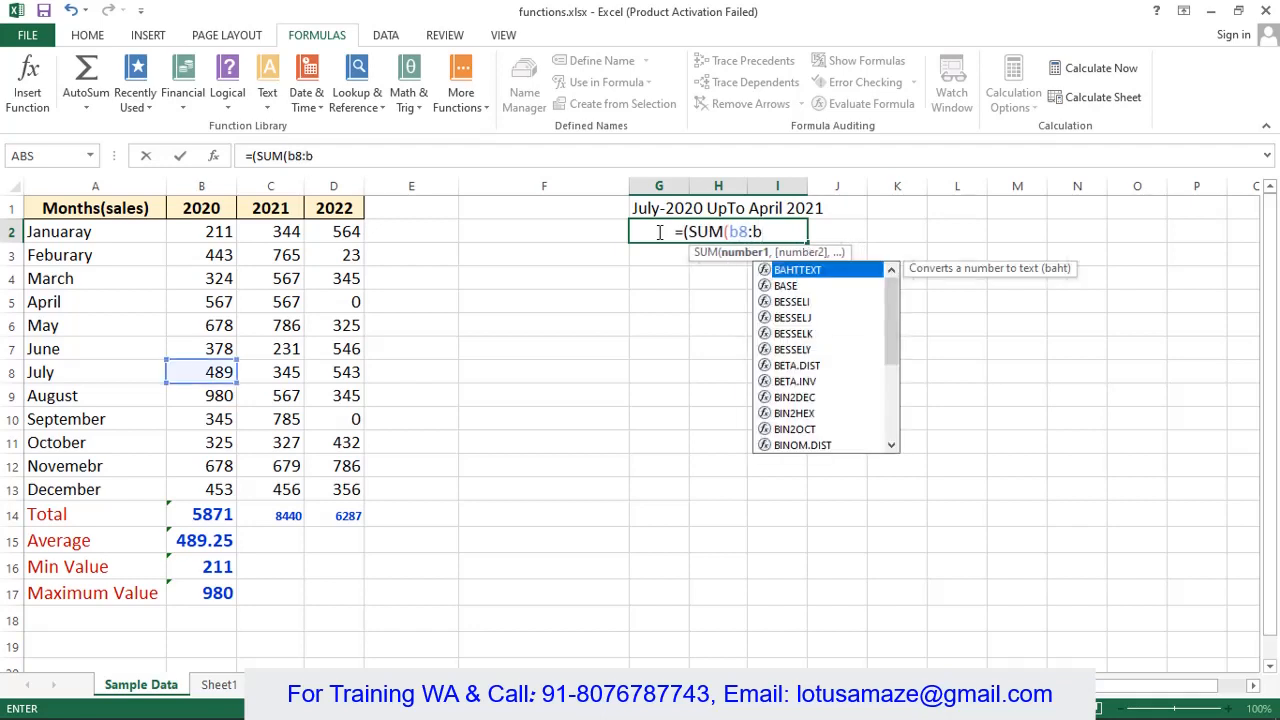
type("13")
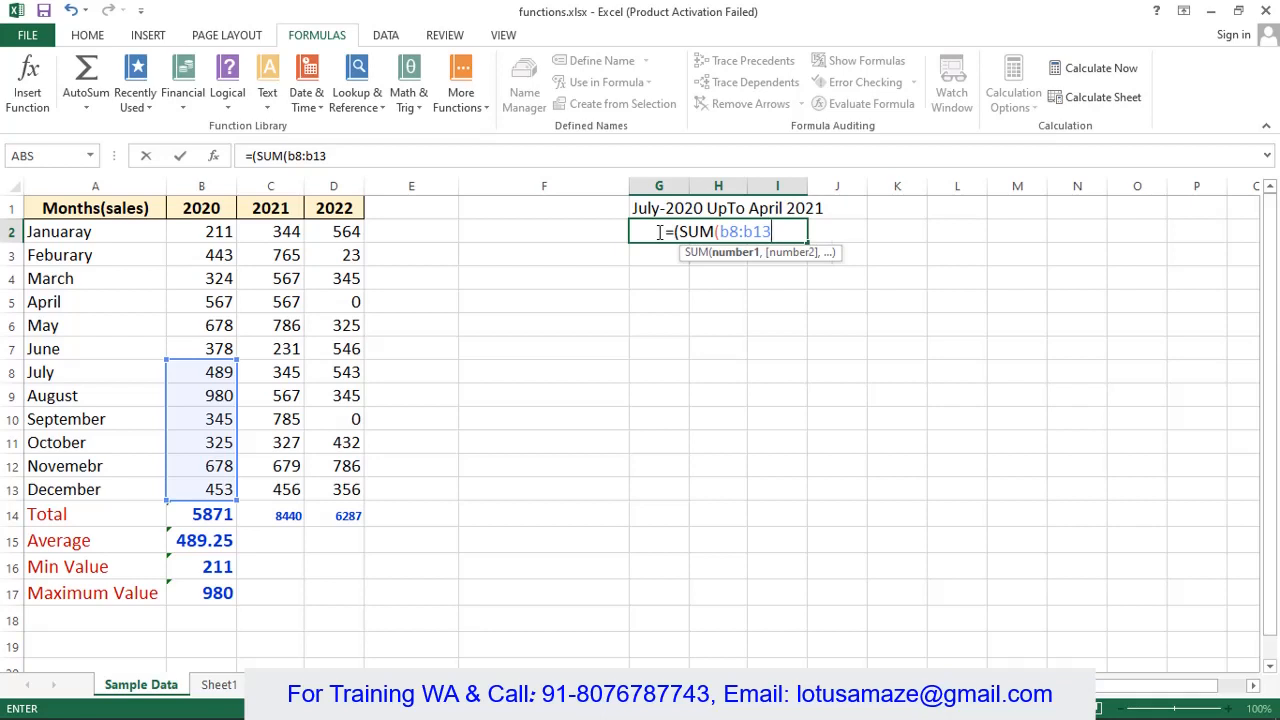
type(",")
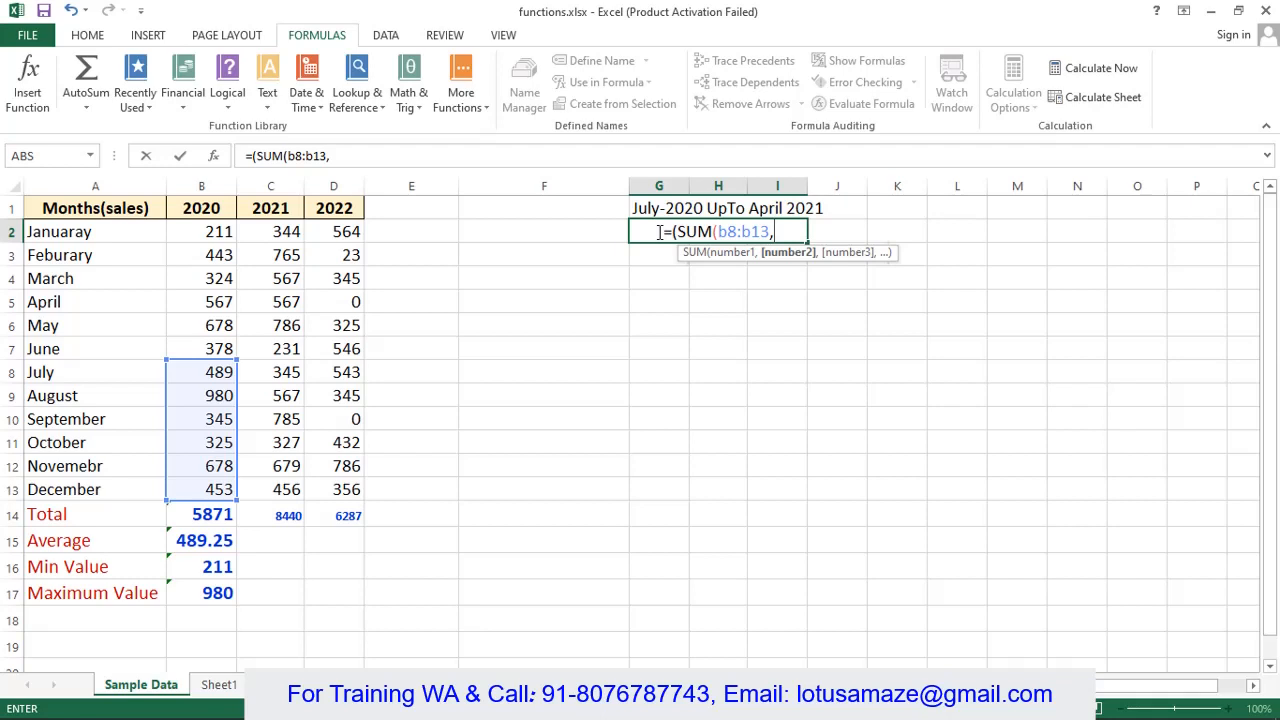
type("c2")
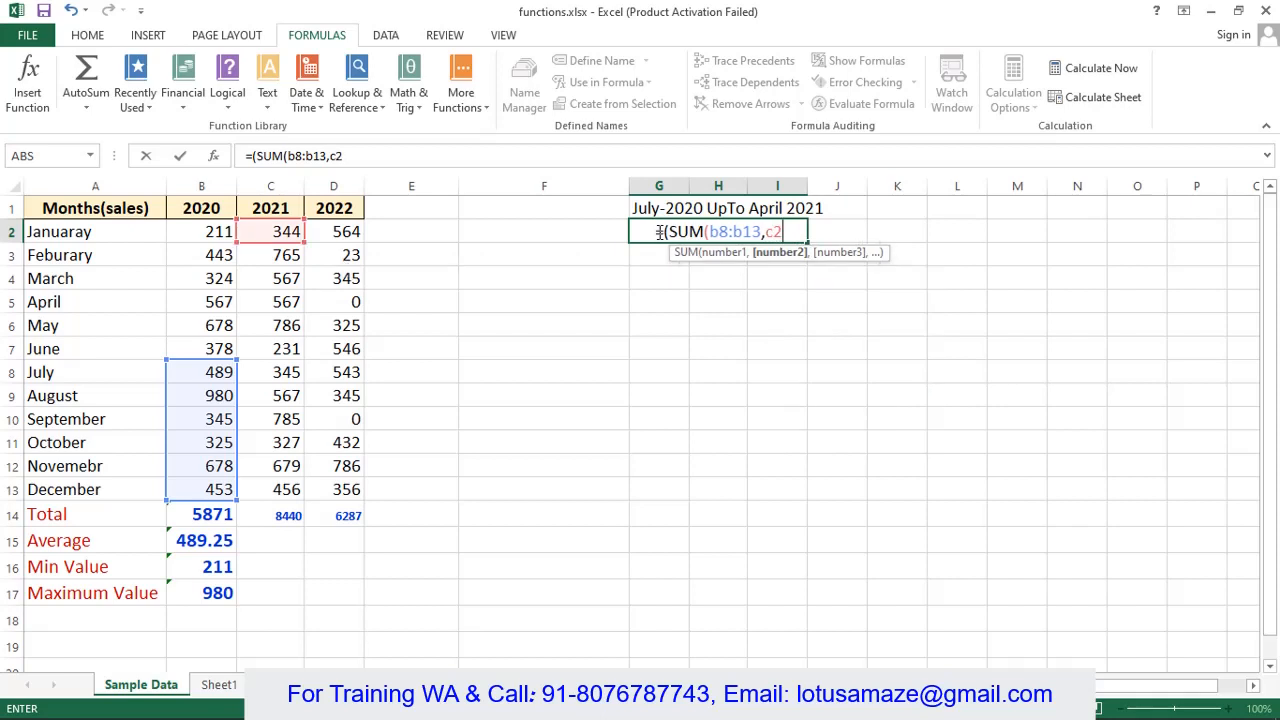
type(":c5)")
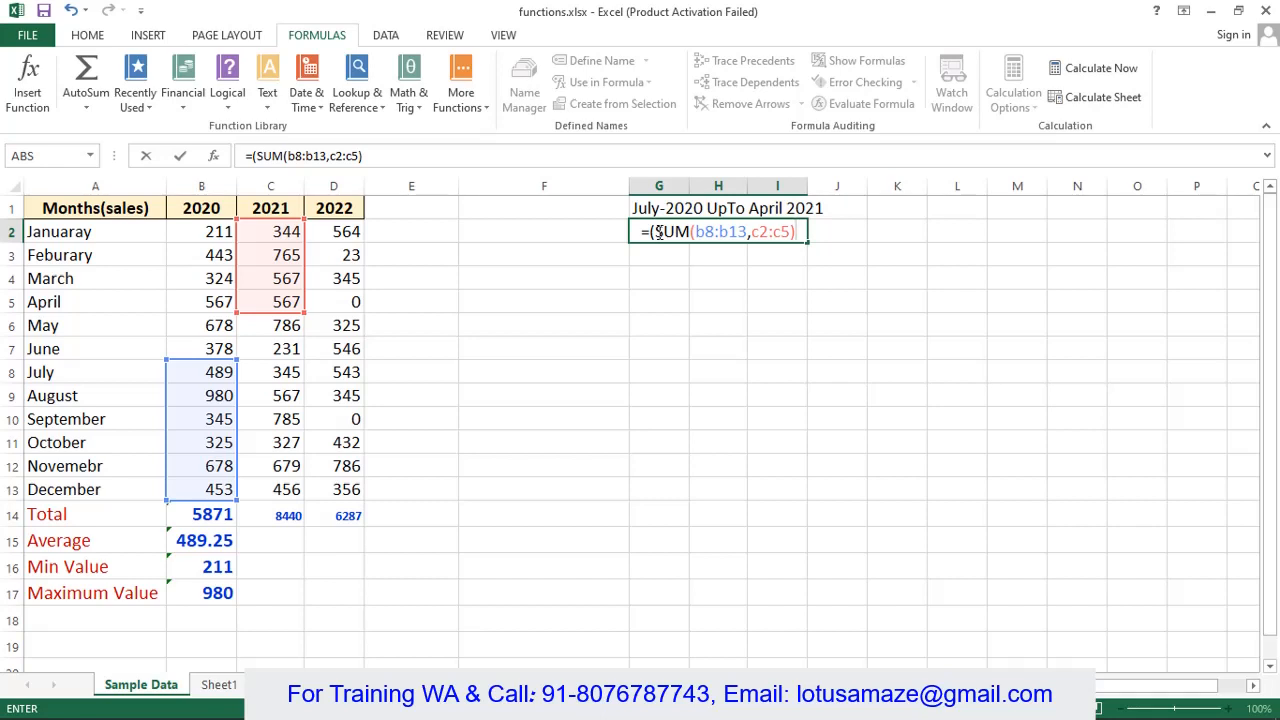
key("Return")
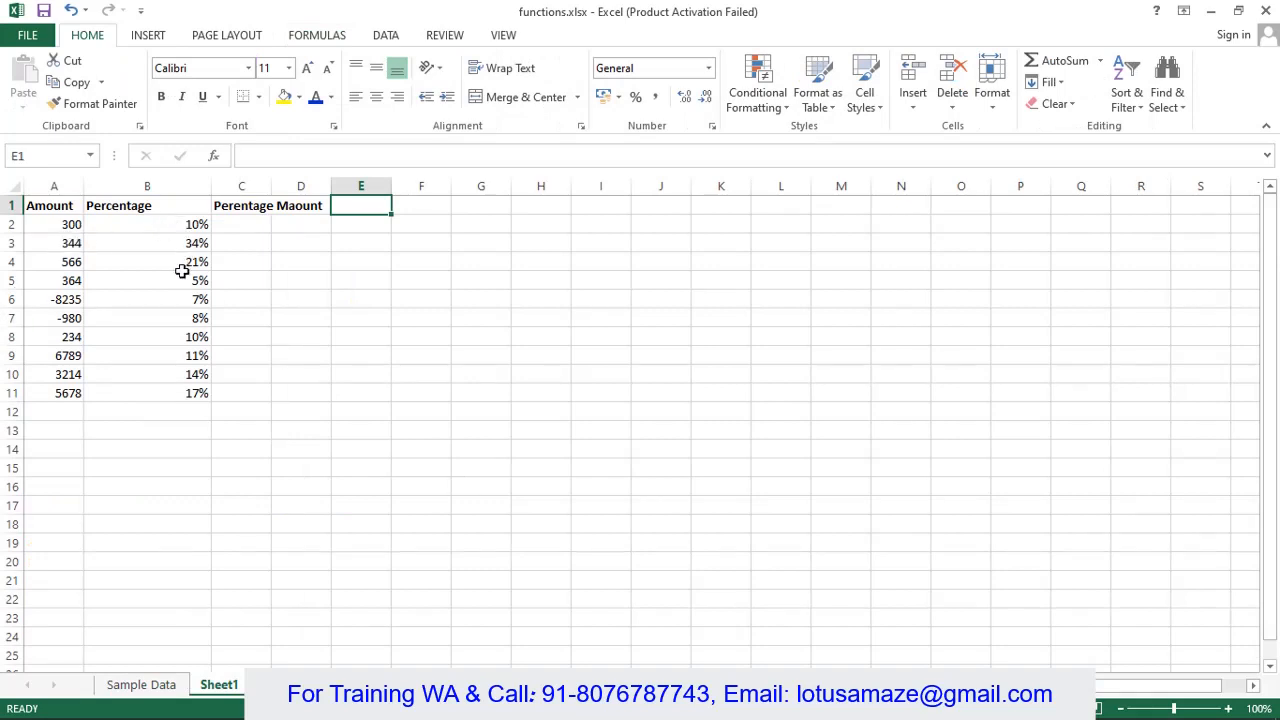
- Correct the misspelled C1 heading on Sheet1 to read 'Perentage Amount'
left_click(288, 207)
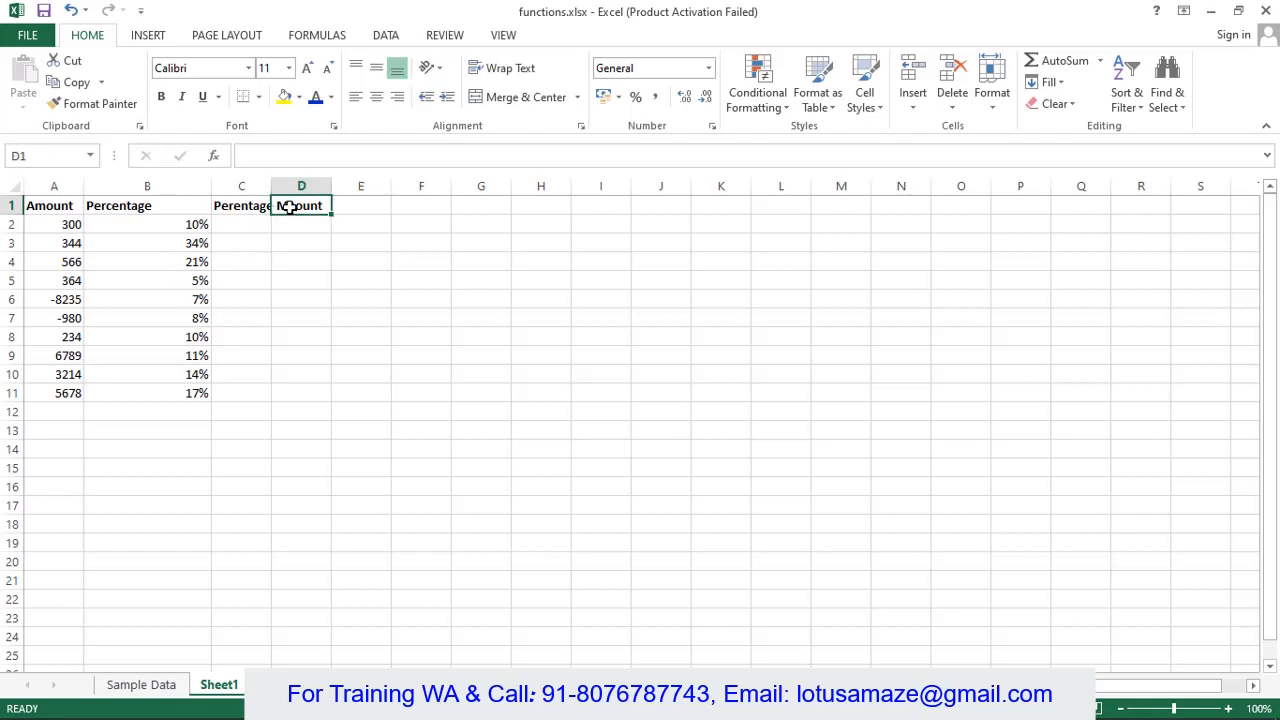
left_click(233, 209)
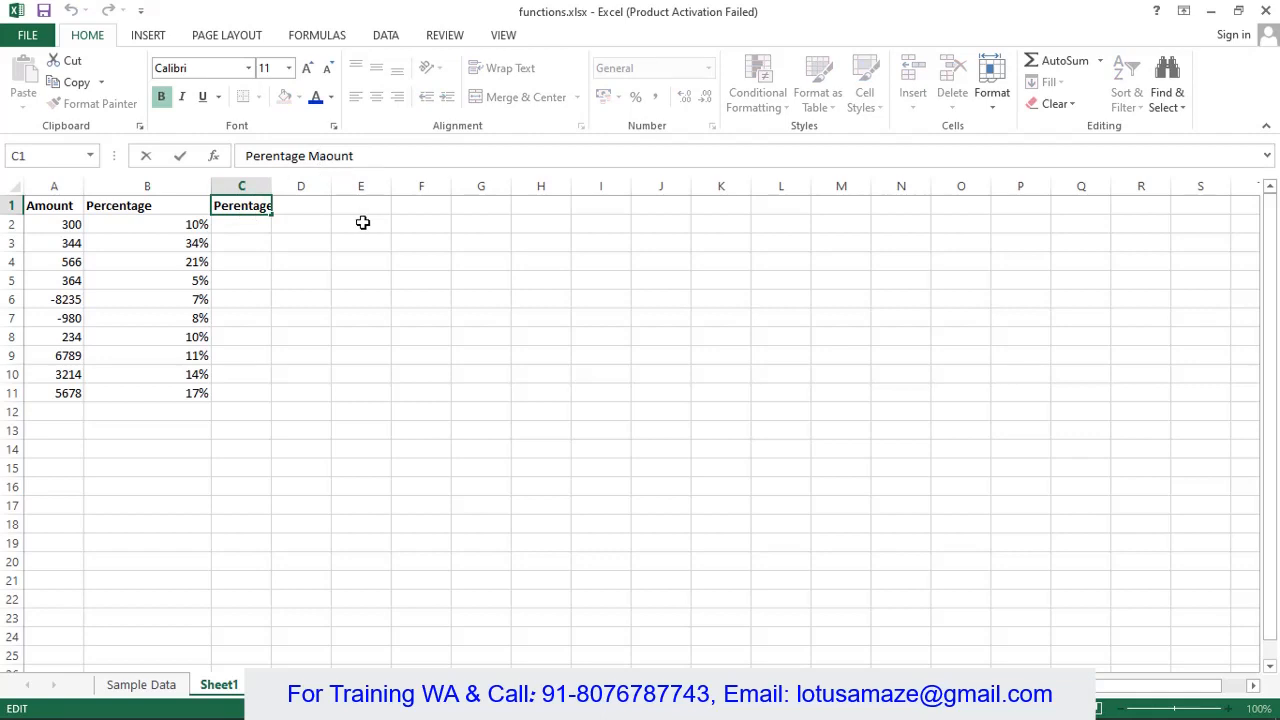
key("BackSpace")
key("Return")
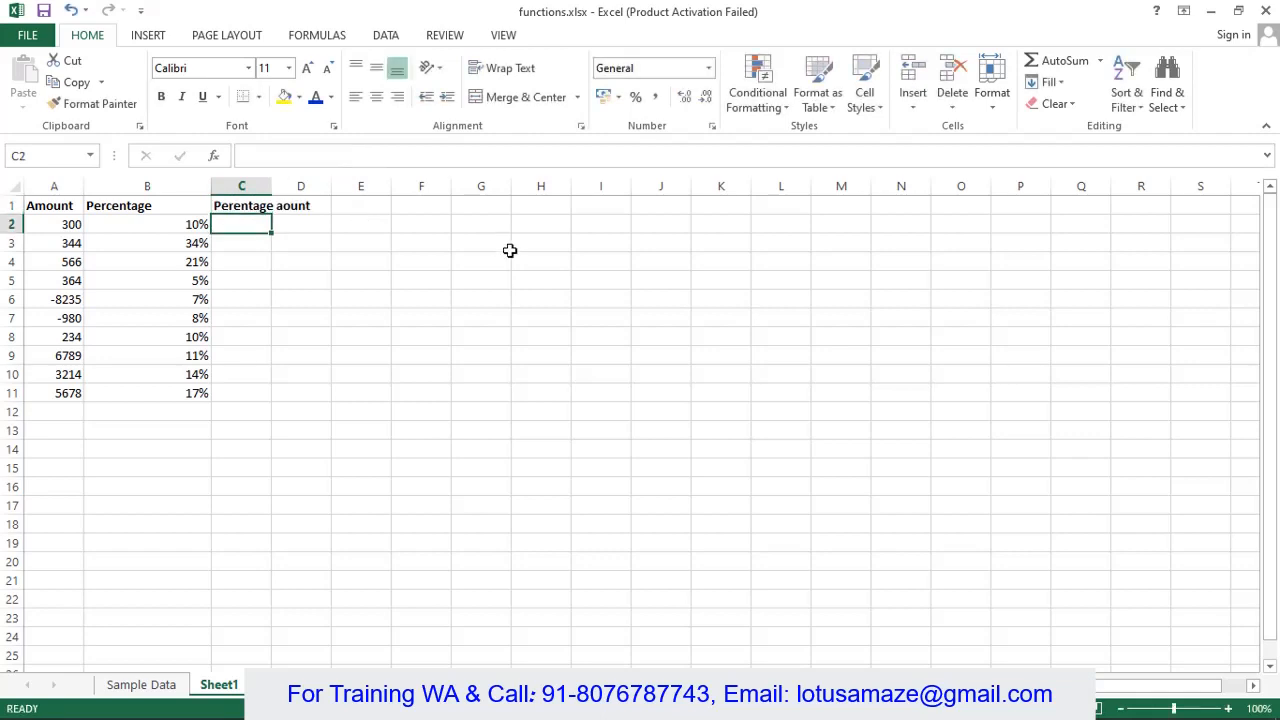
left_click(296, 209)
key("Left")
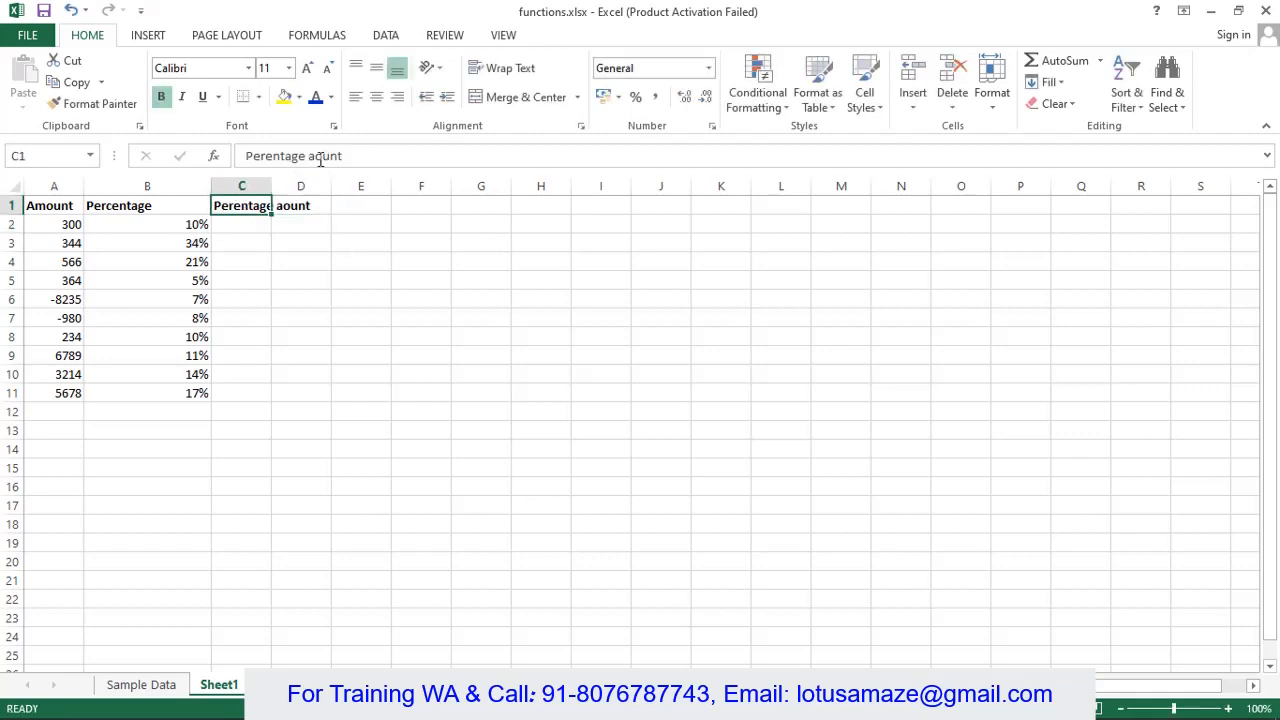
left_click_drag(310, 157, 420, 160)
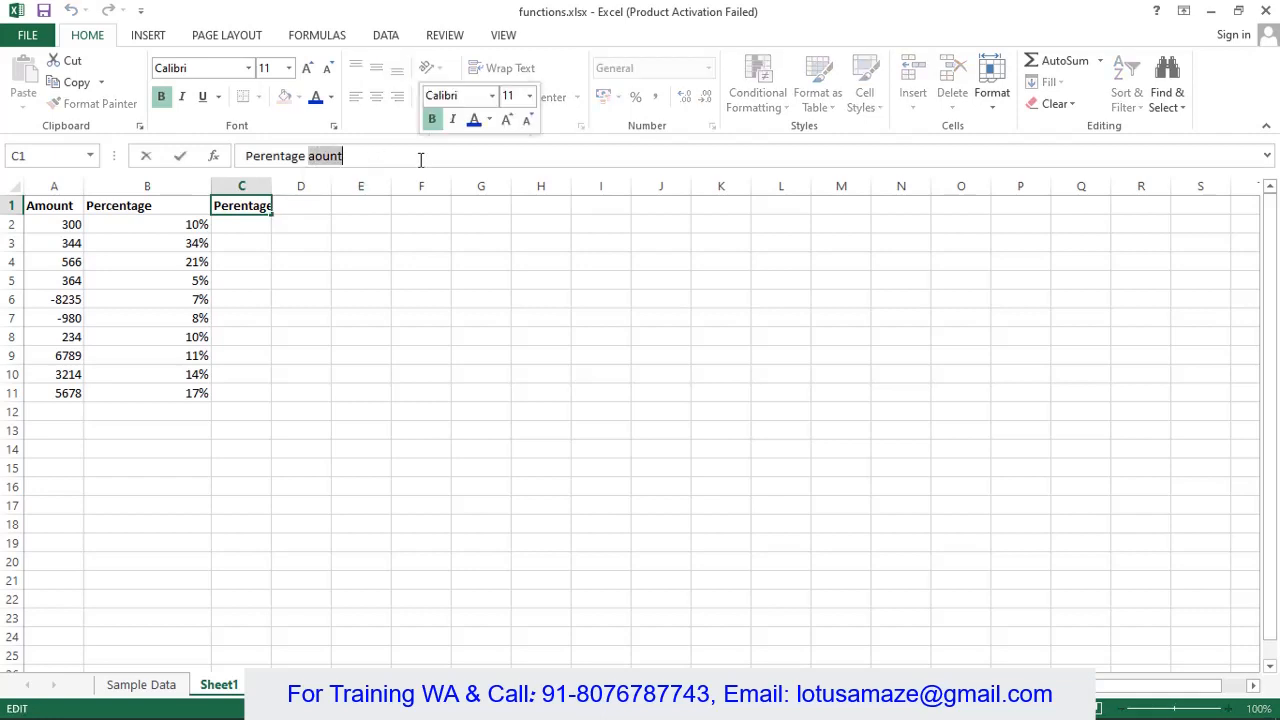
type("Amount")
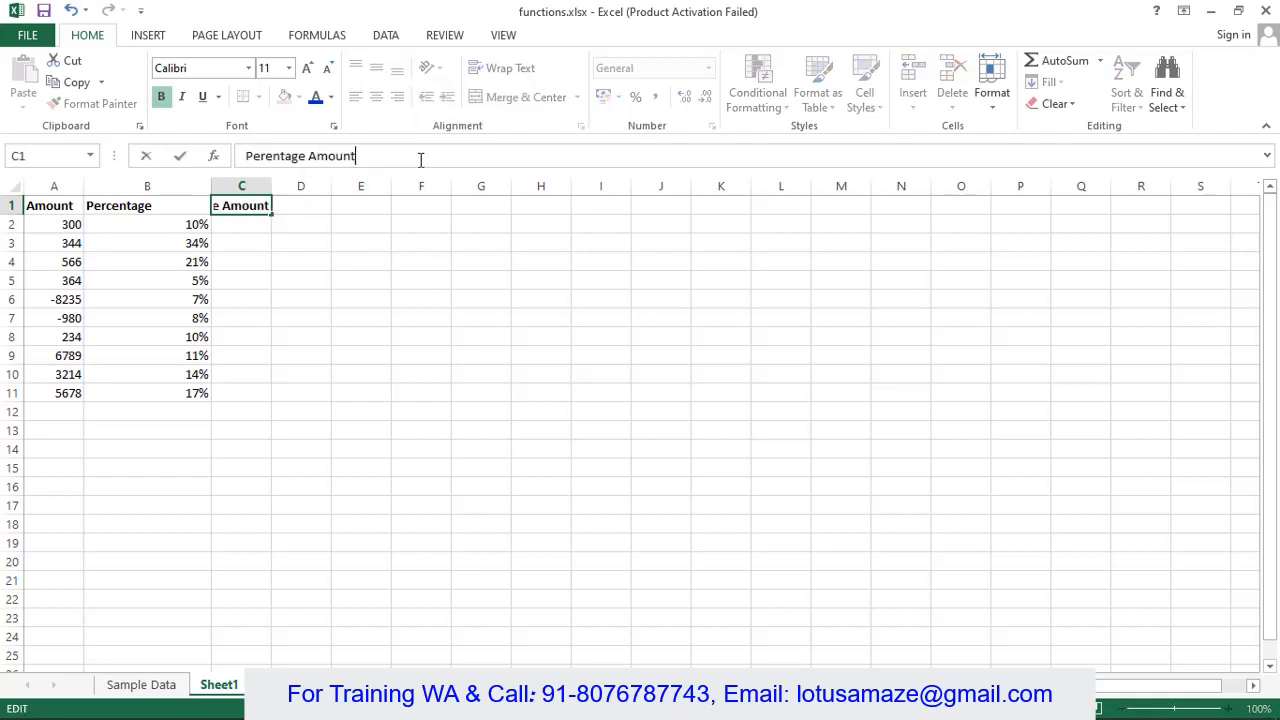
key("Return")
left_click(82, 224)
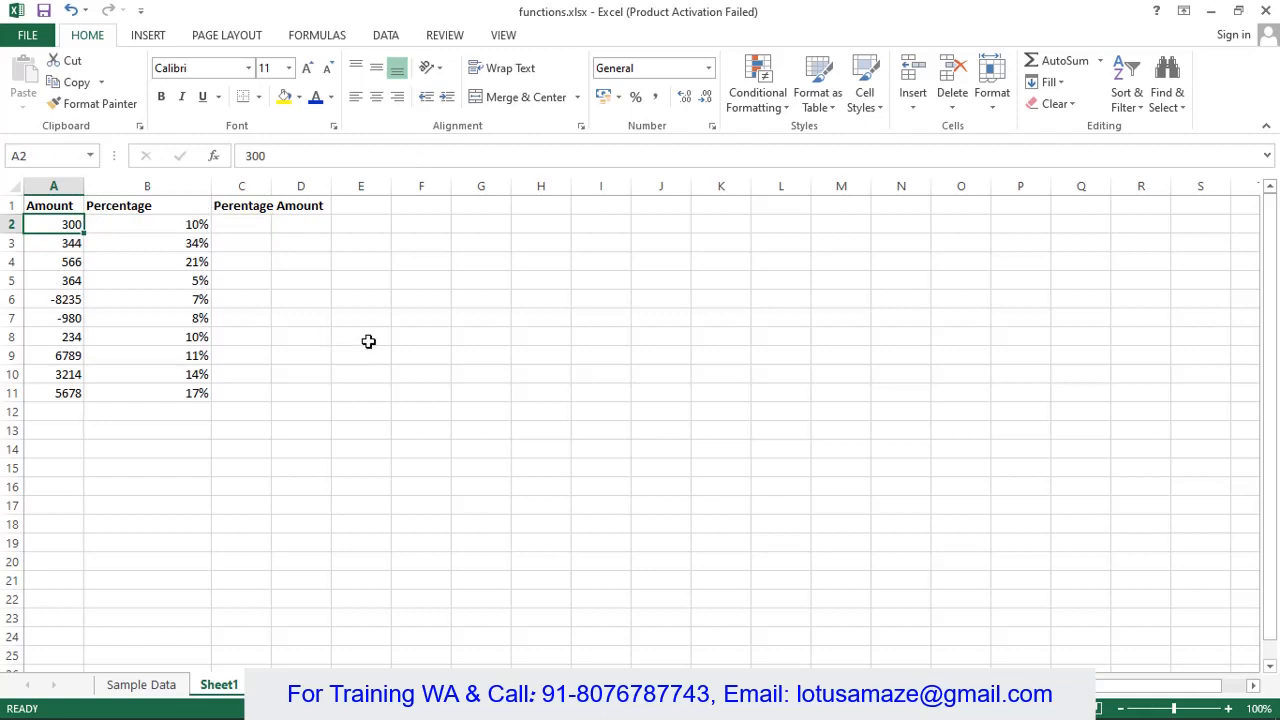
- Enter =(A2*B2) in D2 and fill it down to D11, giving 30 through 965.26
left_click(304, 228)
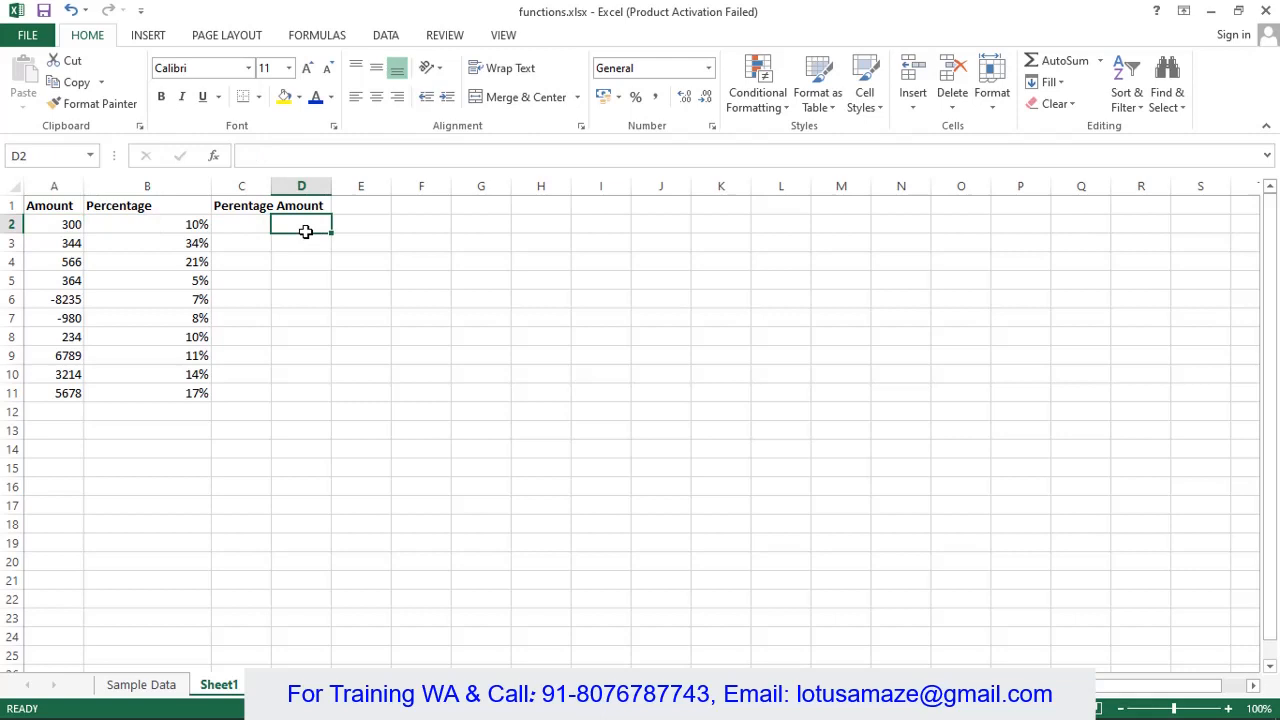
left_click(279, 160)
type("=")
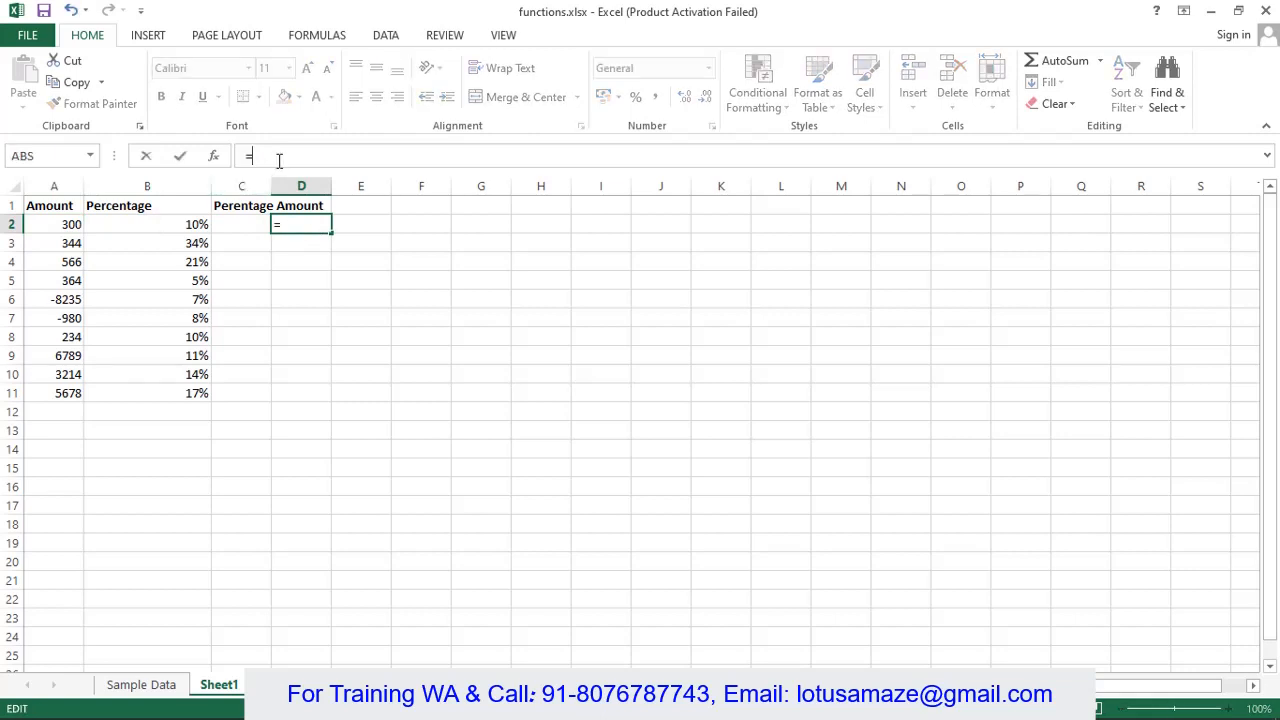
type("(a2*")
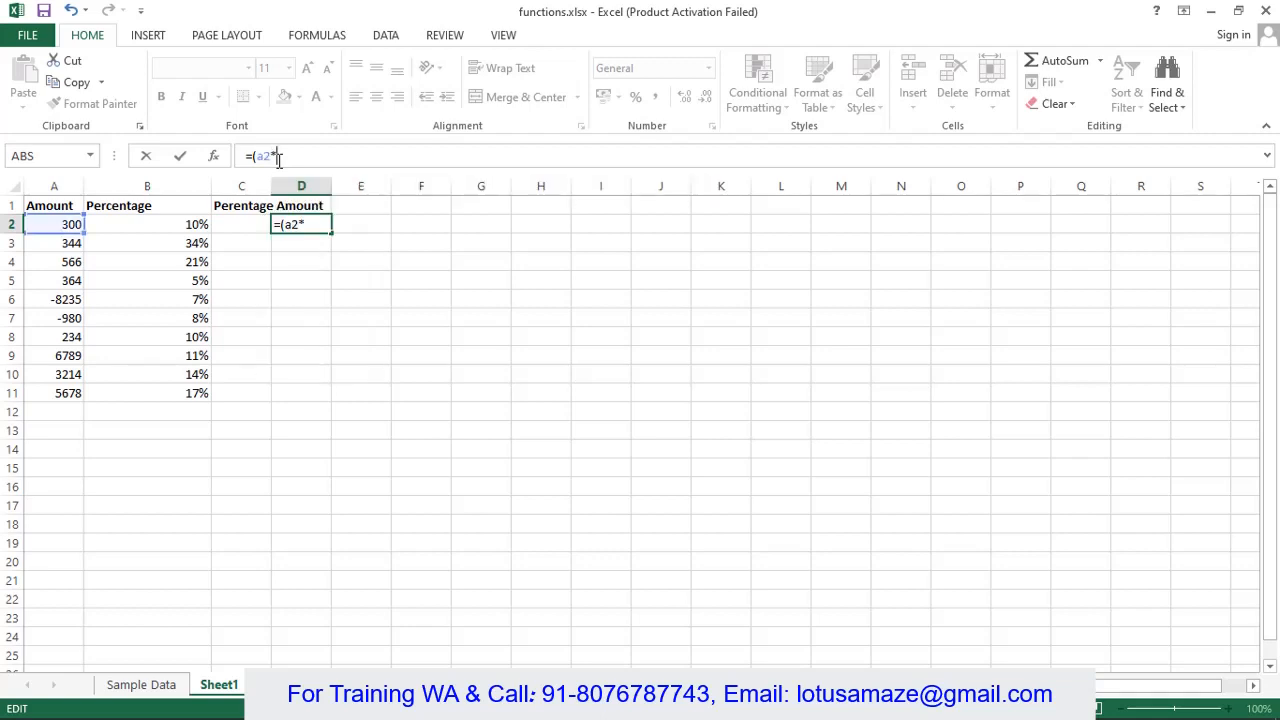
type("b2)")
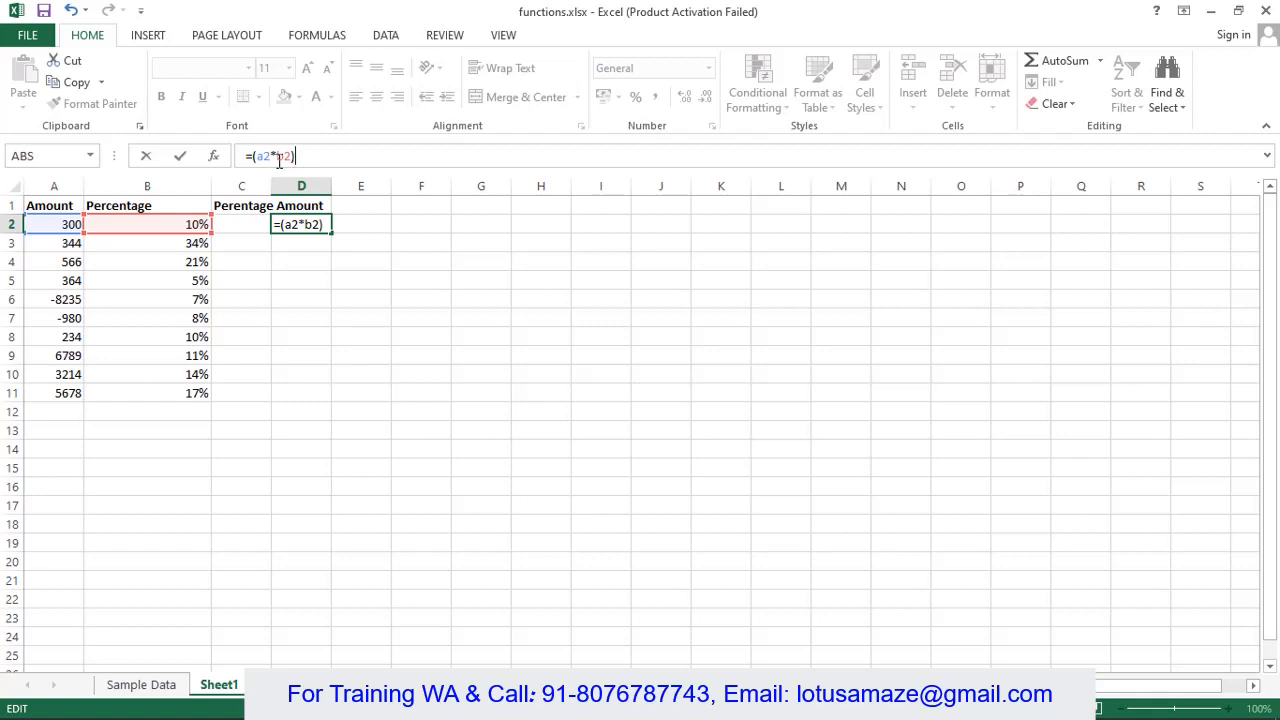
key("Return")
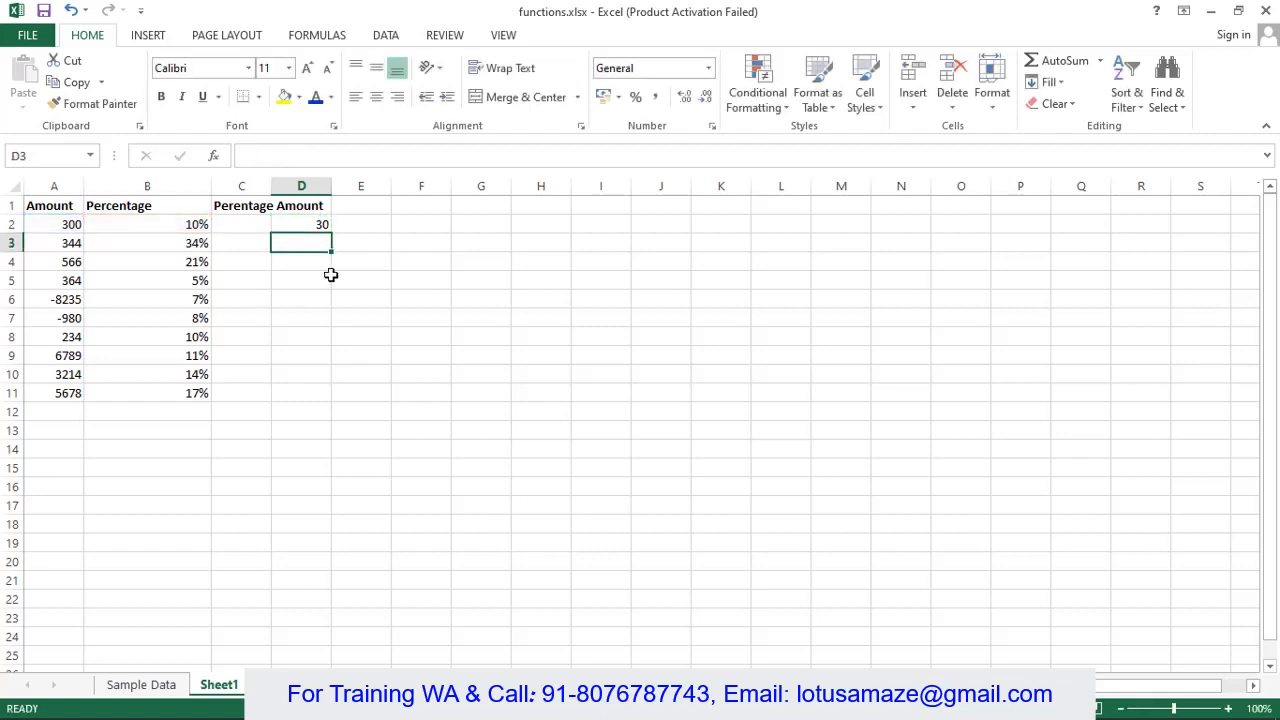
left_click(301, 222)
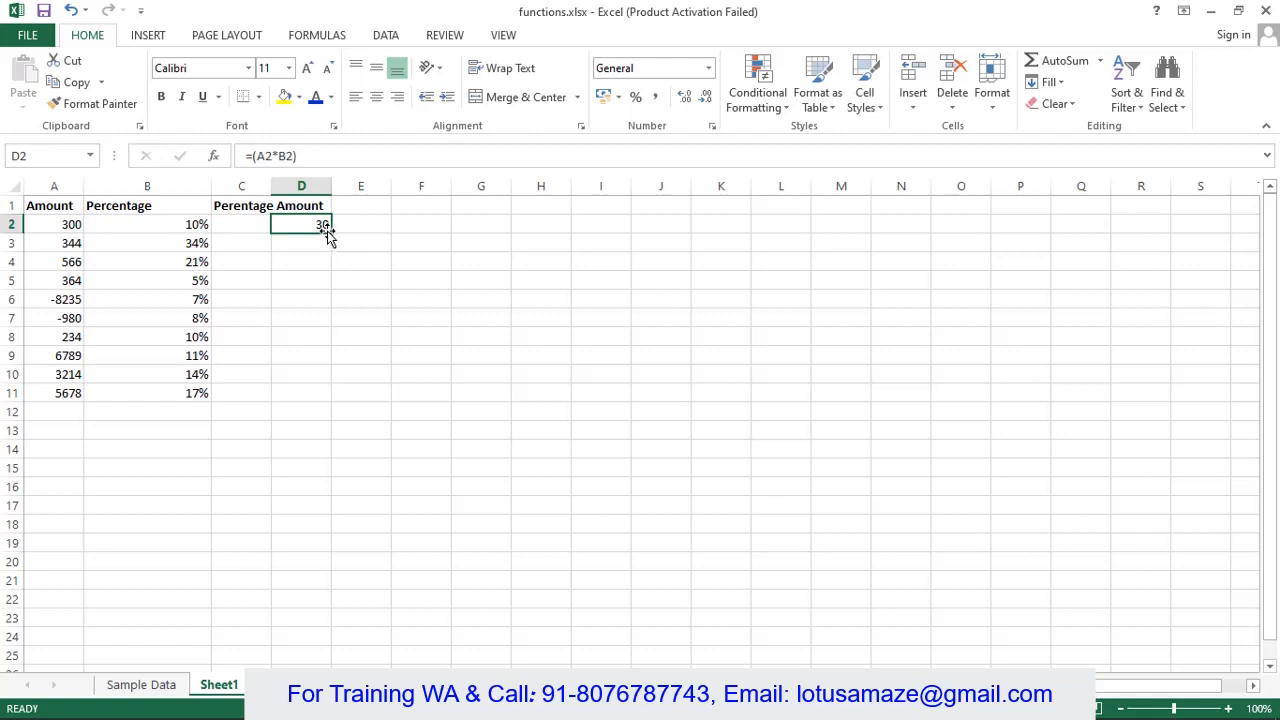
left_click_drag(329, 235, 327, 398)
left_click(504, 390)
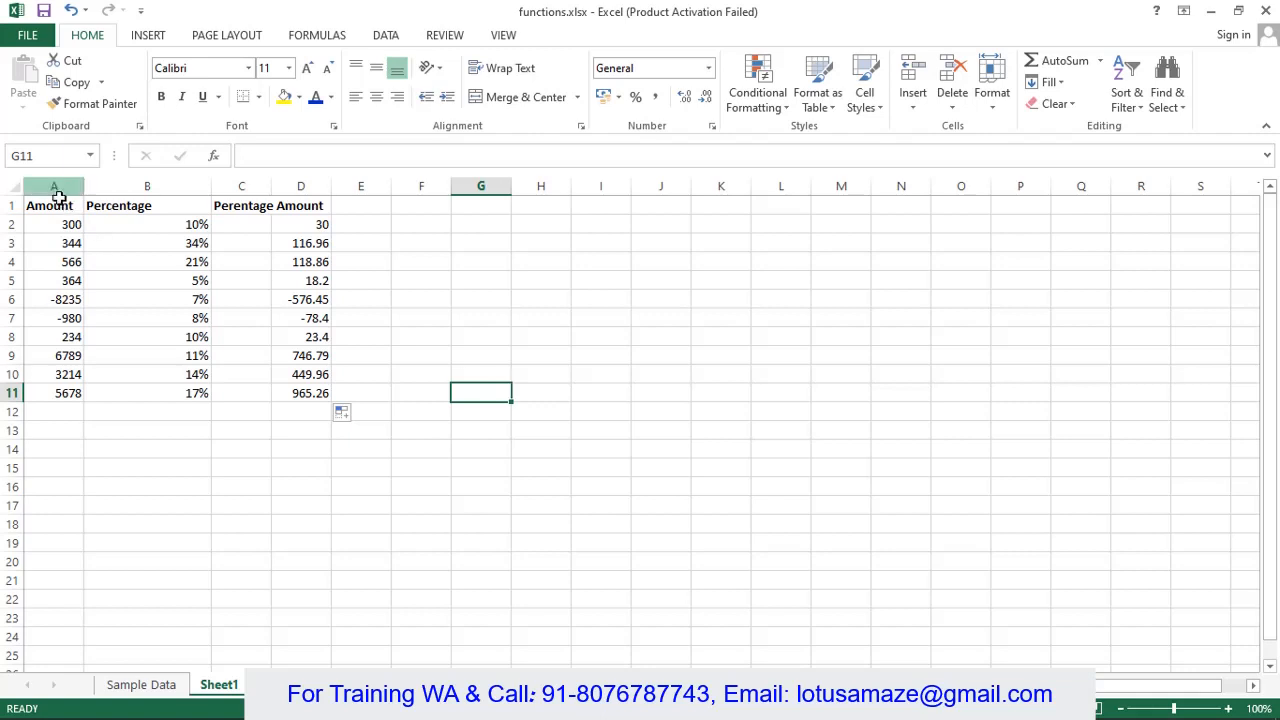
- Review the negative values in A6, A7, D6 and D7, then open D2's =(A2*B2) formula for editing
left_click(121, 435)
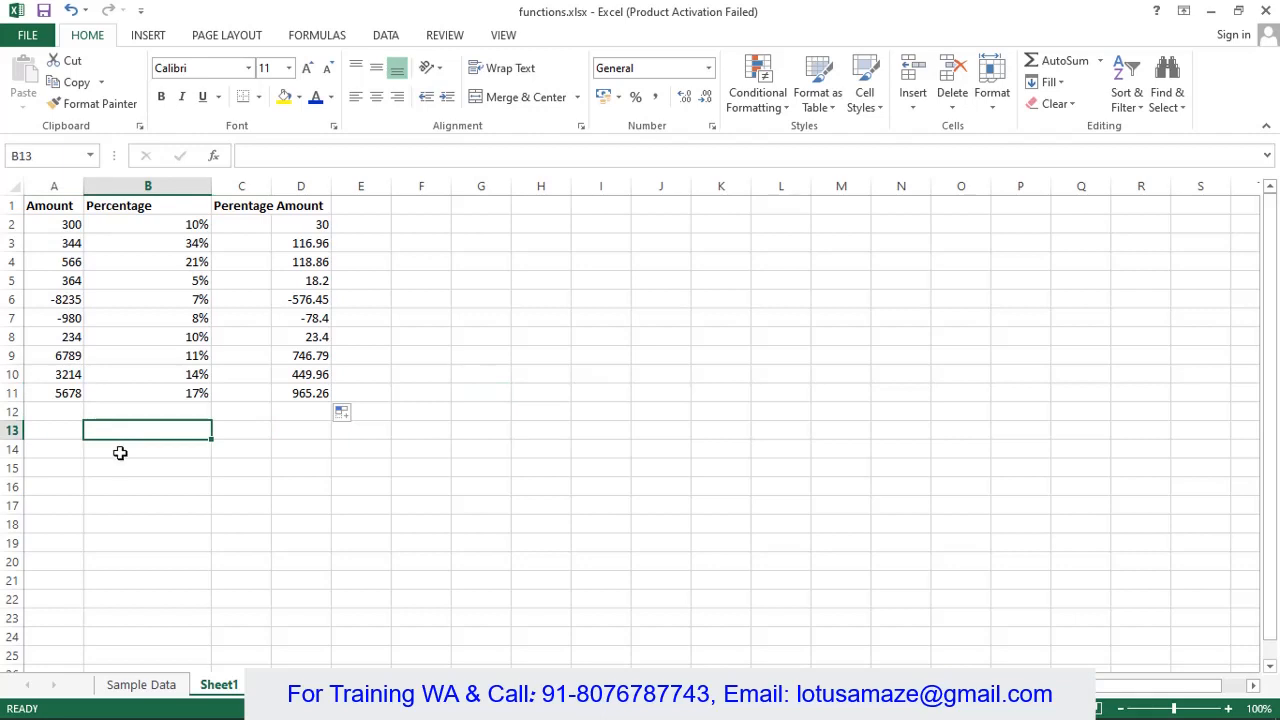
left_click(63, 298)
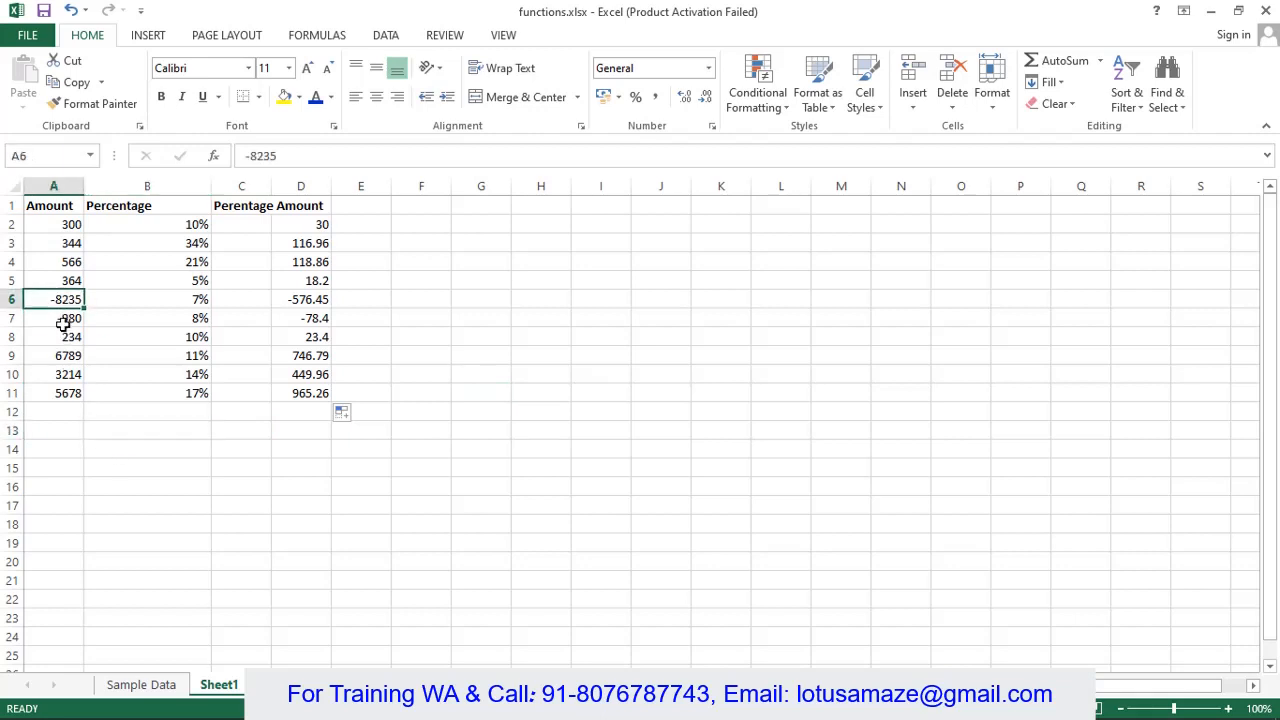
left_click(64, 320)
left_click(63, 298)
left_click(66, 320)
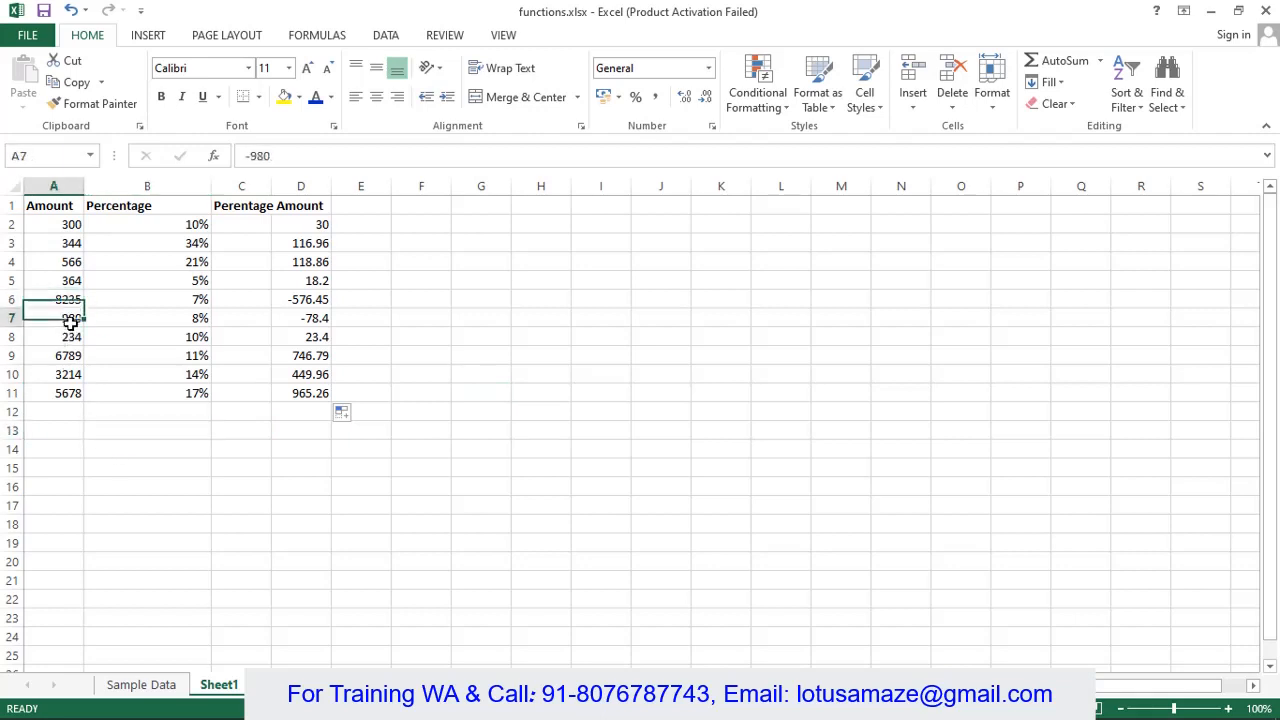
left_click(300, 300)
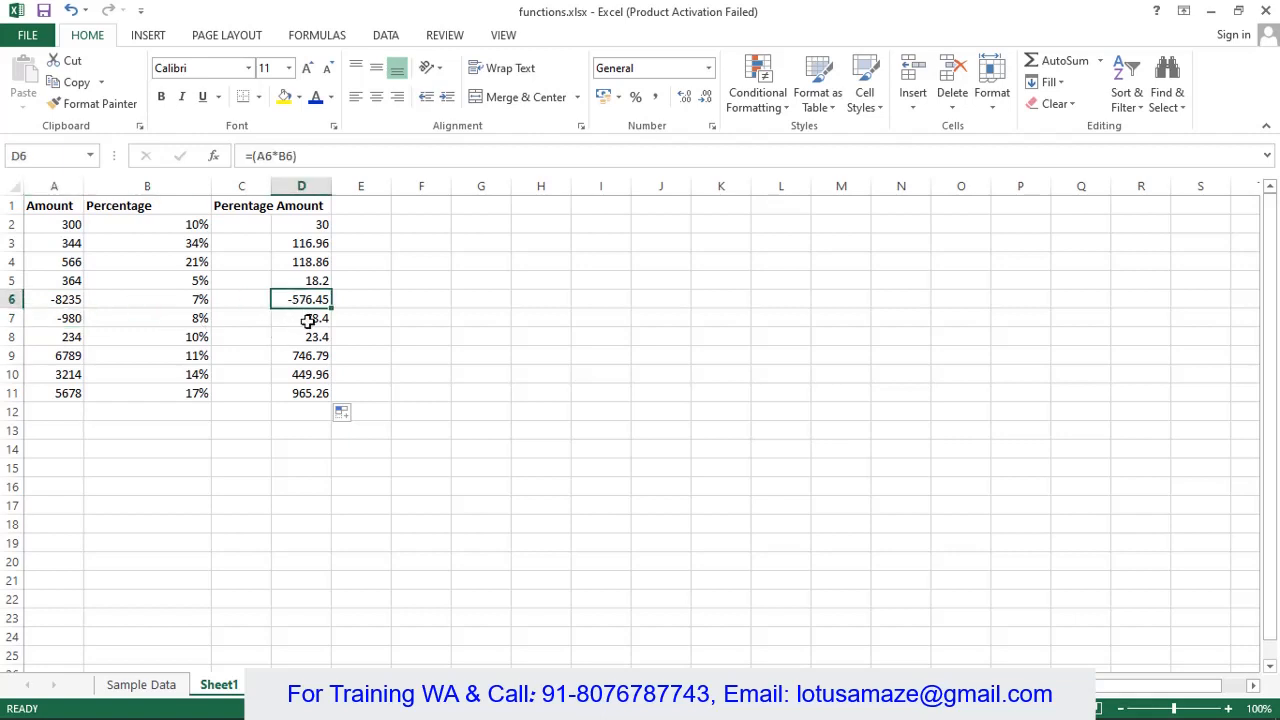
left_click(309, 321)
left_click(311, 300)
left_click(318, 318)
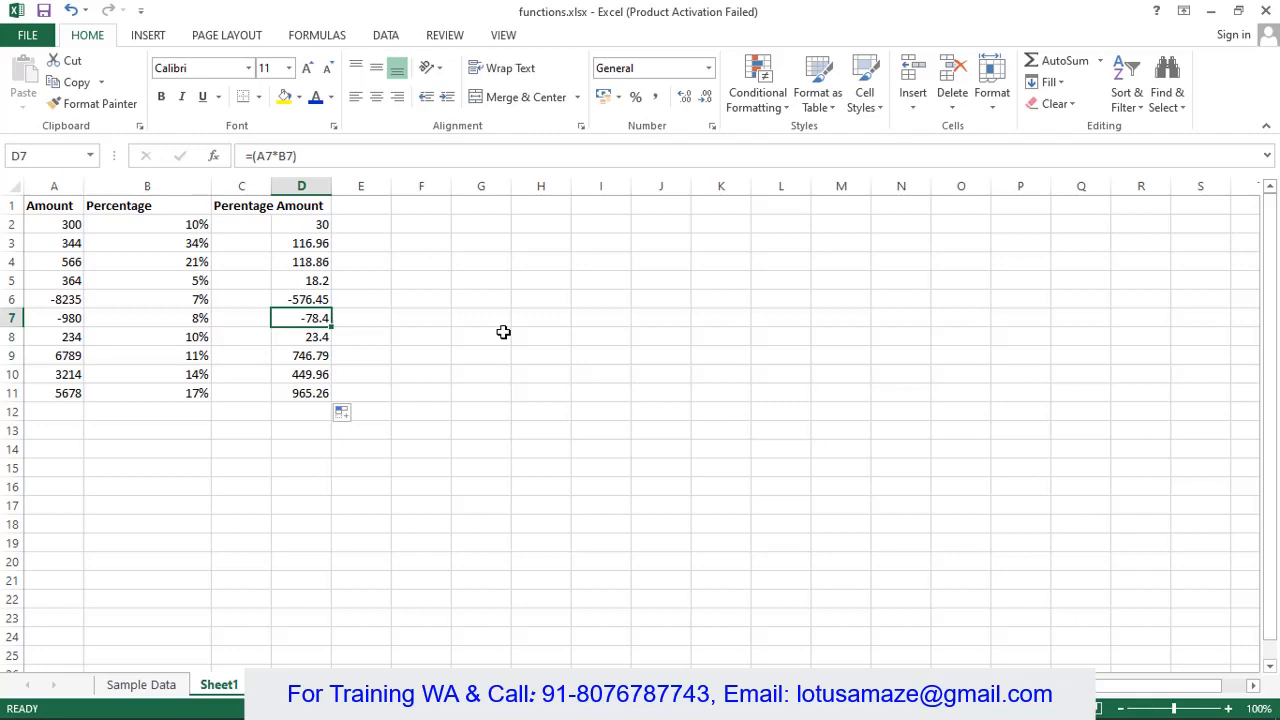
left_click(297, 231)
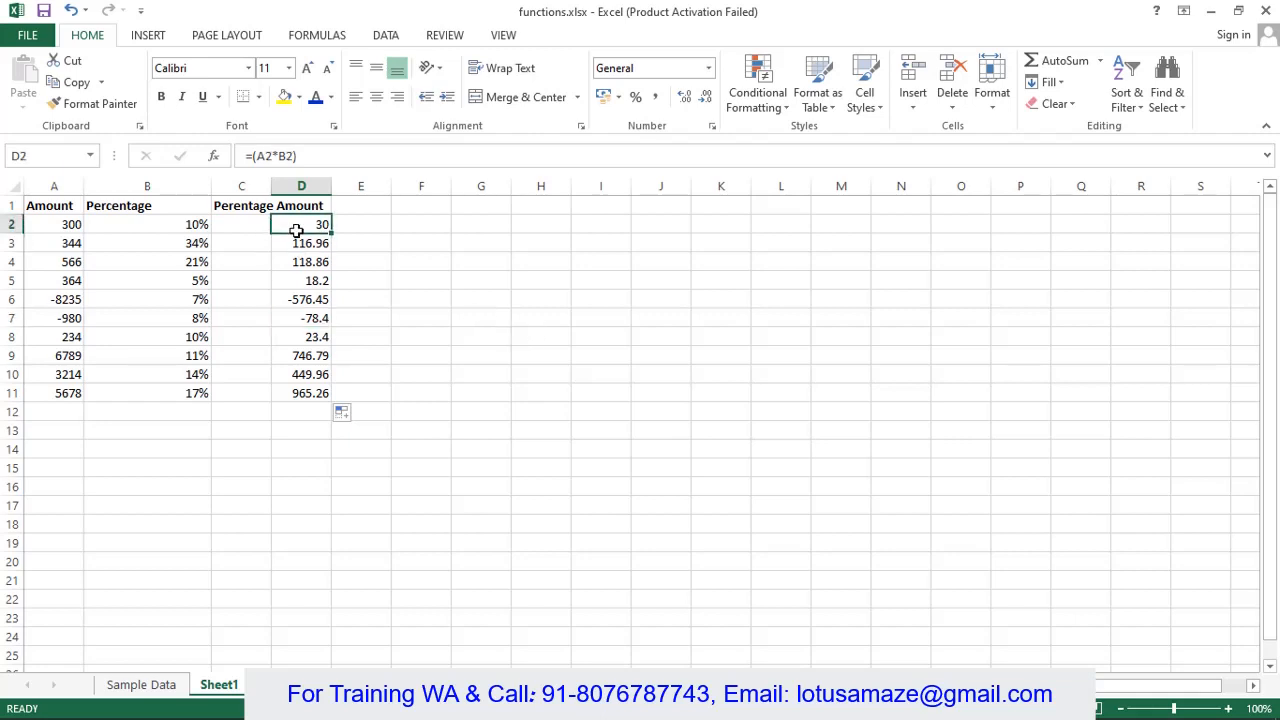
left_click(259, 156)
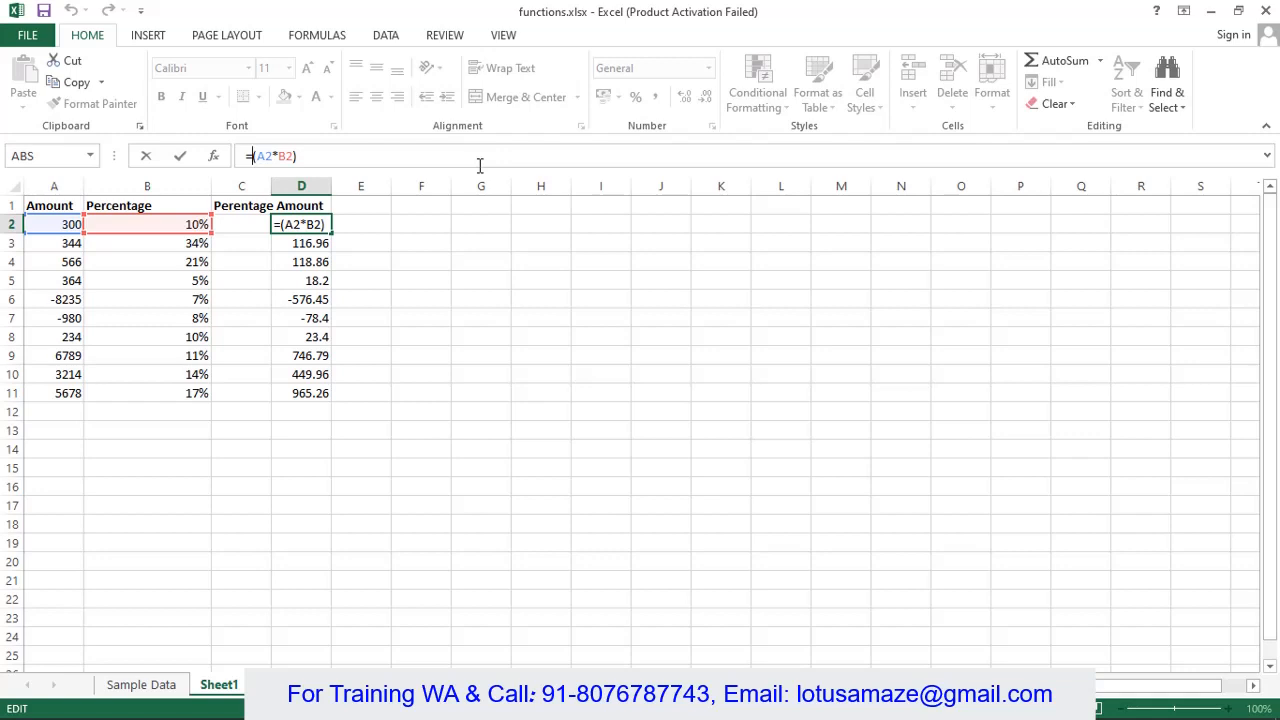
- Change D2 to =MAX(0,(A2*B2)) and fill it down through D11
type("MAX(0")
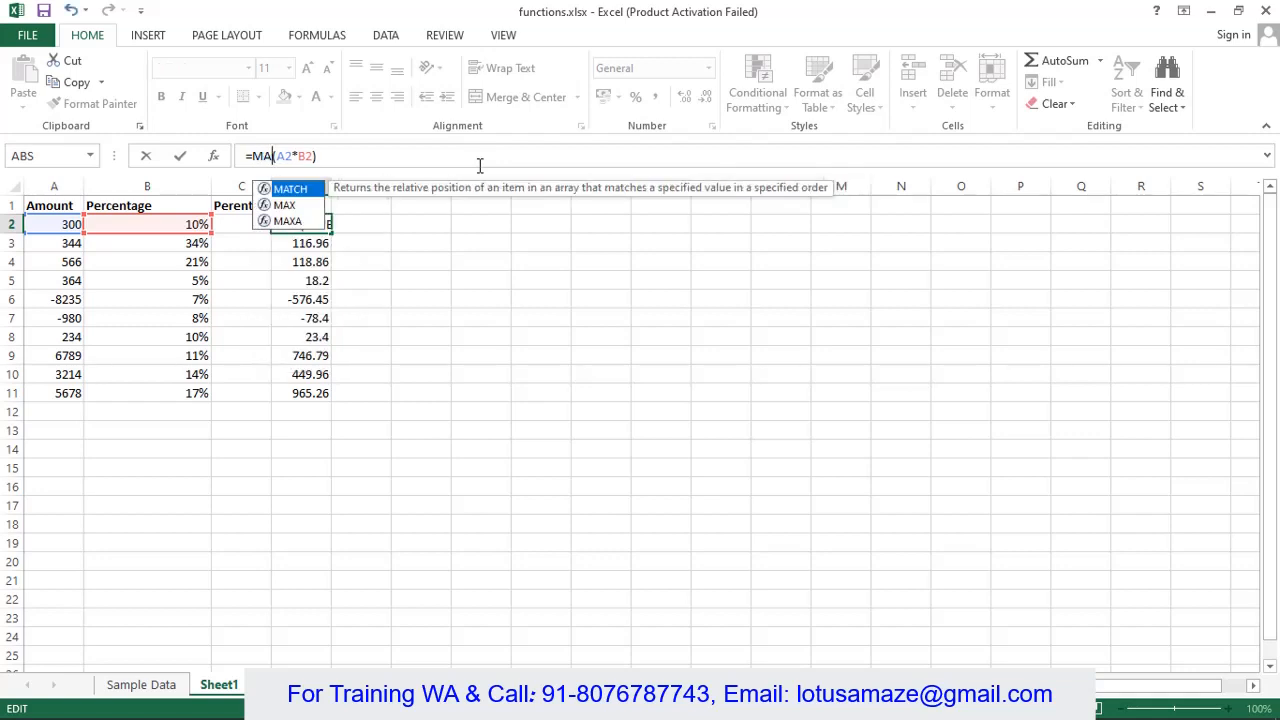
type(",")
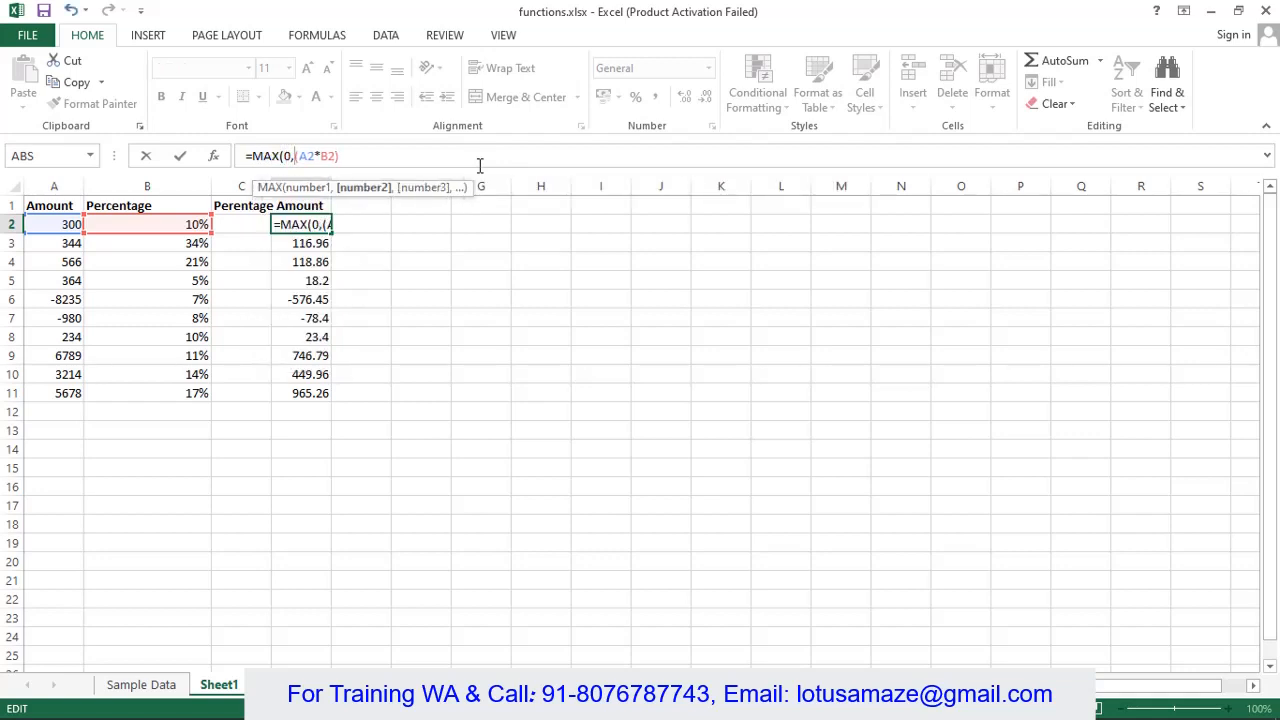
key("Right")
key("Right")
key("Right")
key("Right")
key("Right")
key("Right")
key("Right")
type(")")
key("Return")
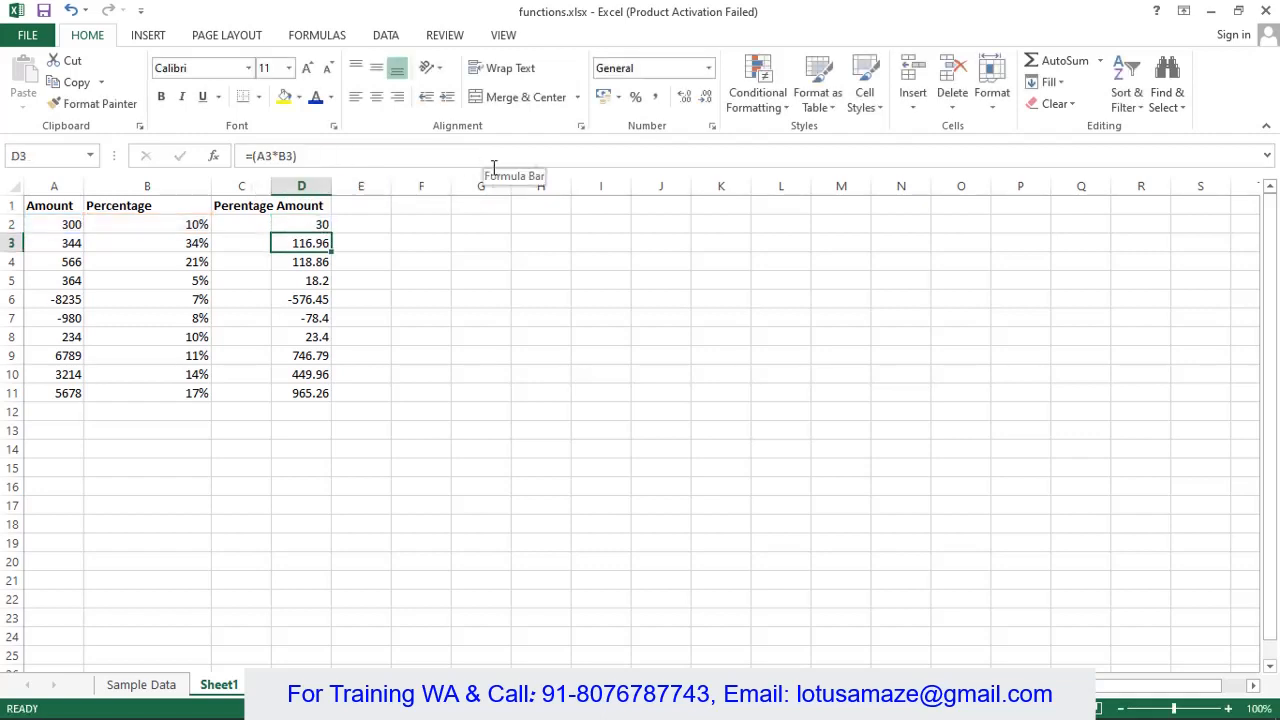
left_click(314, 224)
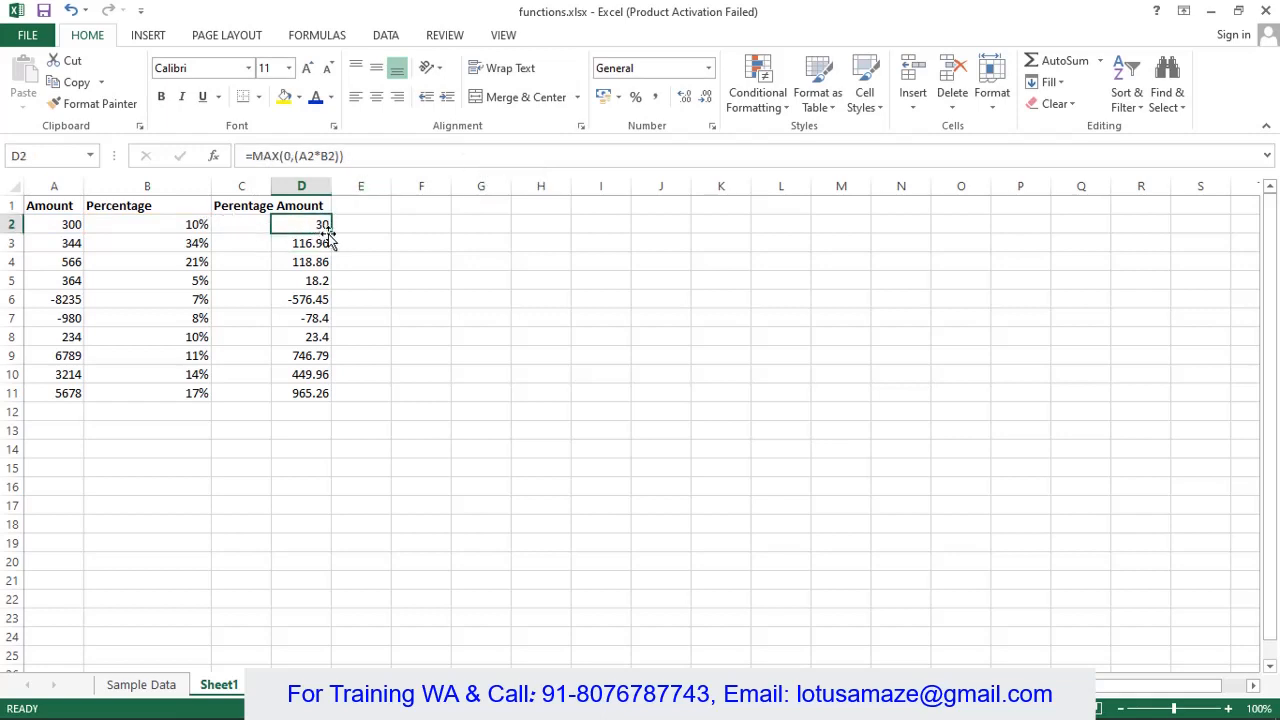
left_click_drag(329, 235, 342, 414)
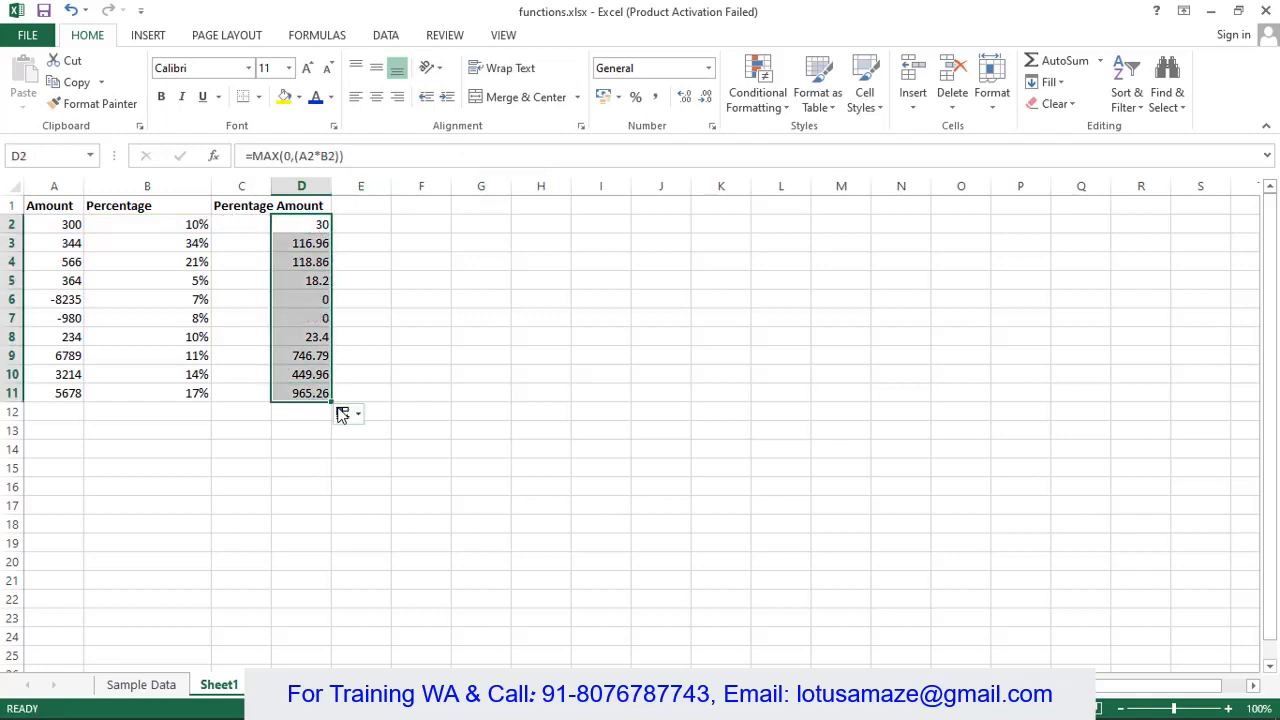
- Verify that D6 and D7 now show 0 instead of negative results
left_click(316, 303)
left_click(312, 316)
left_click(317, 300)
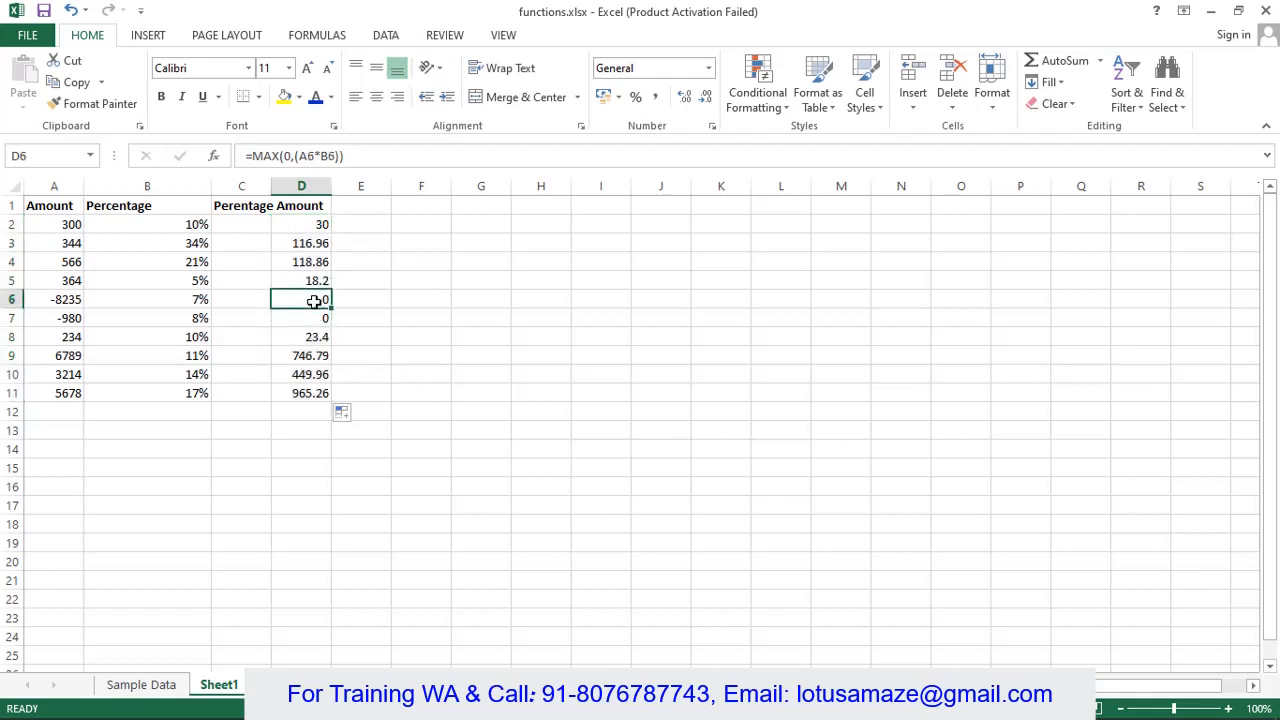
left_click(314, 318)
left_click(318, 301)
- Remove the minus sign from A6 so it reads positive 8235
left_click(63, 300)
left_click(249, 156)
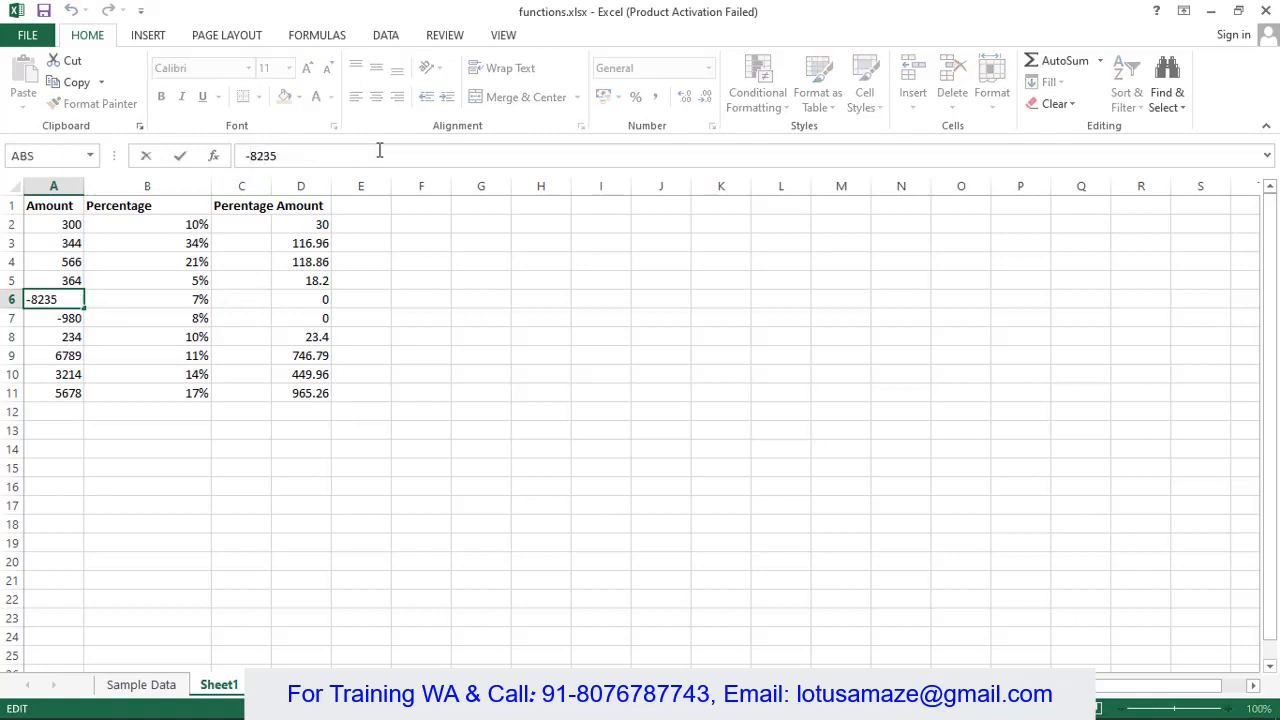
key("BackSpace")
key("Return")
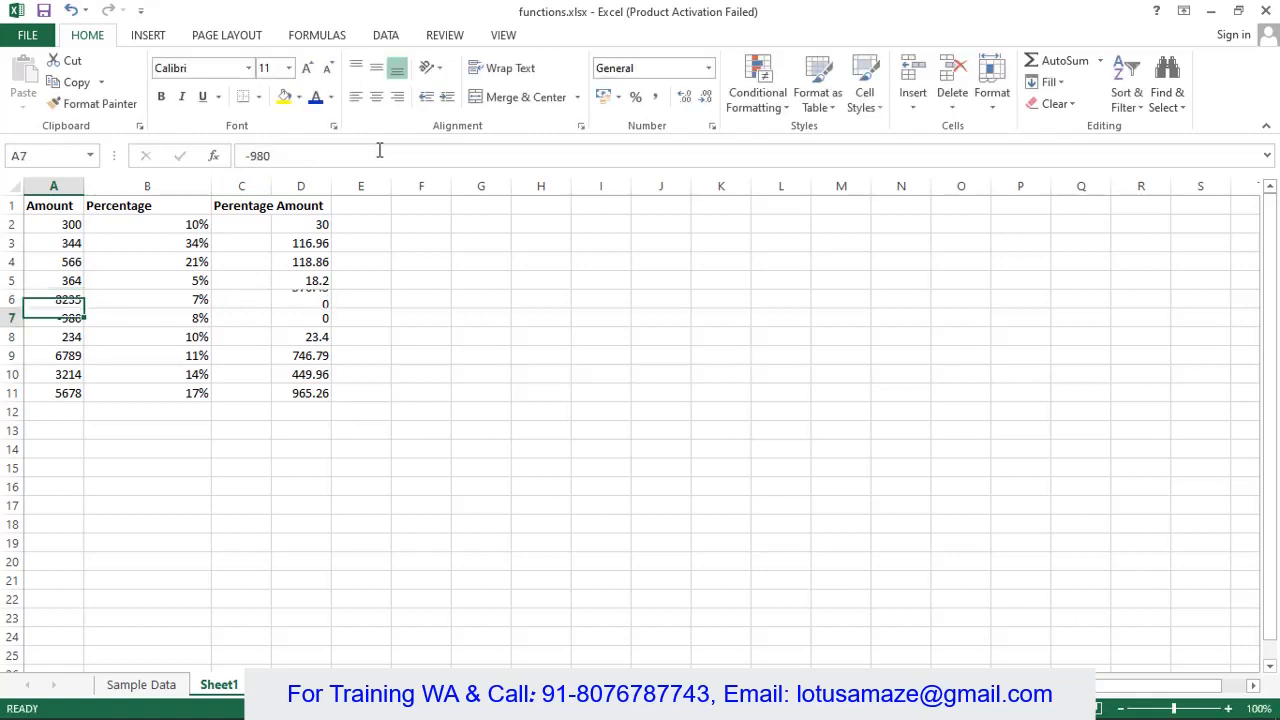